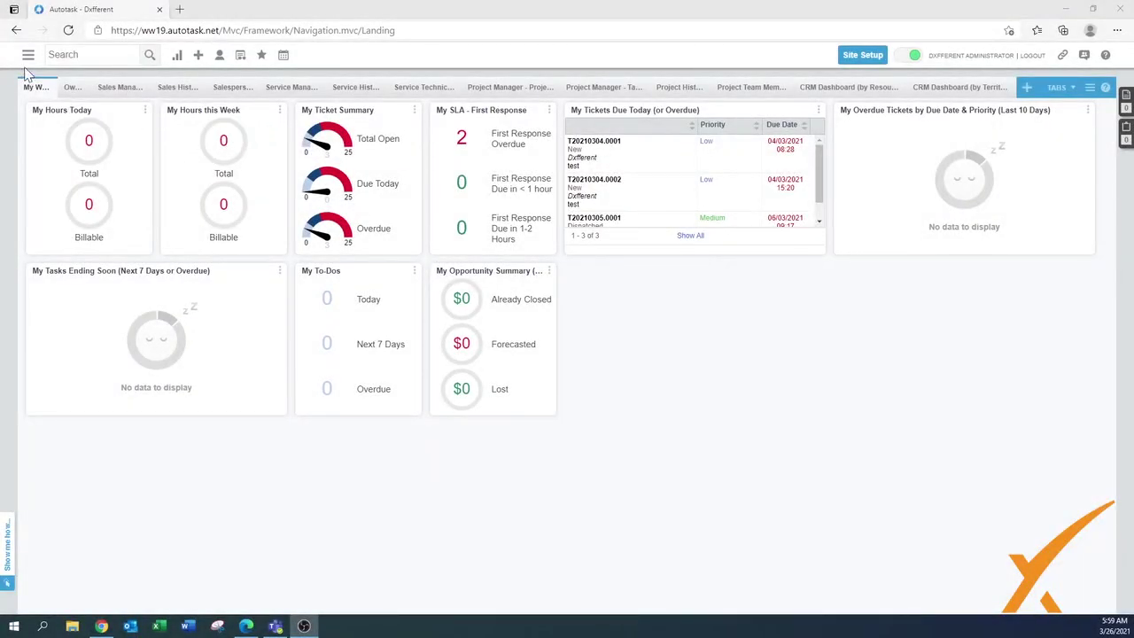
Step: Open the Incoming Email Processing settings under the application-wide admin features and start a new mailbox
left_click(28, 55)
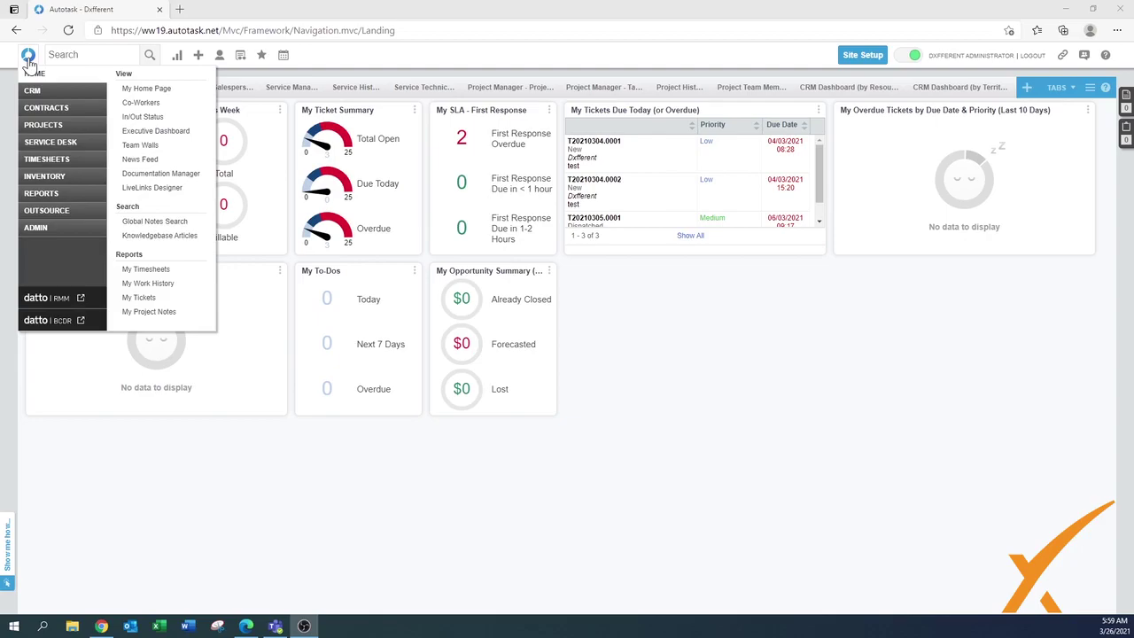
left_click(40, 233)
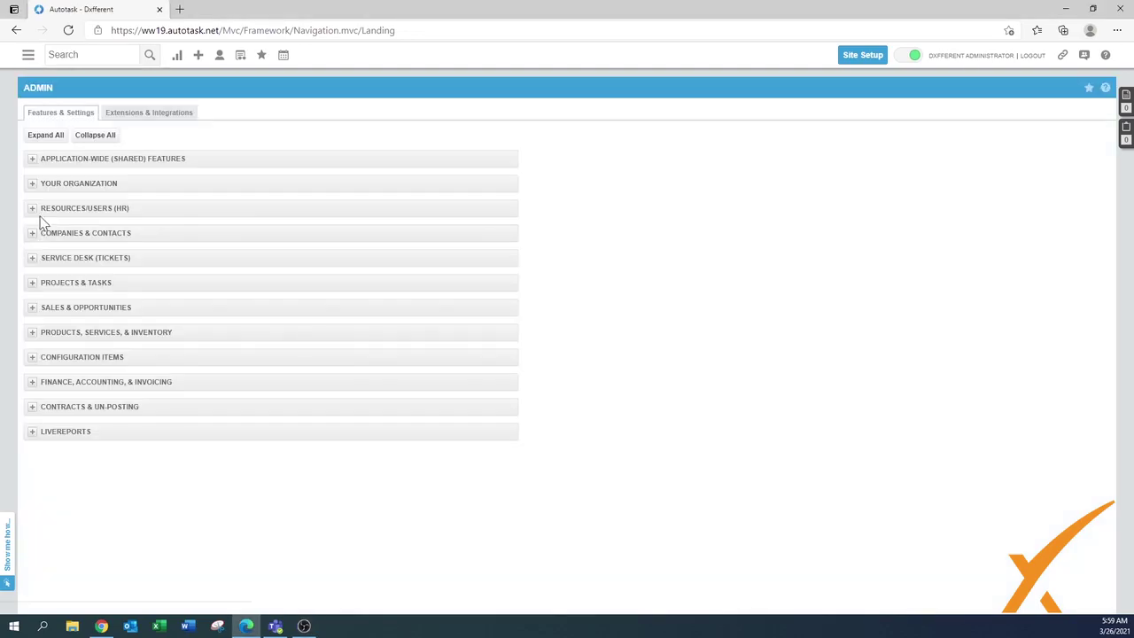
left_click(32, 186)
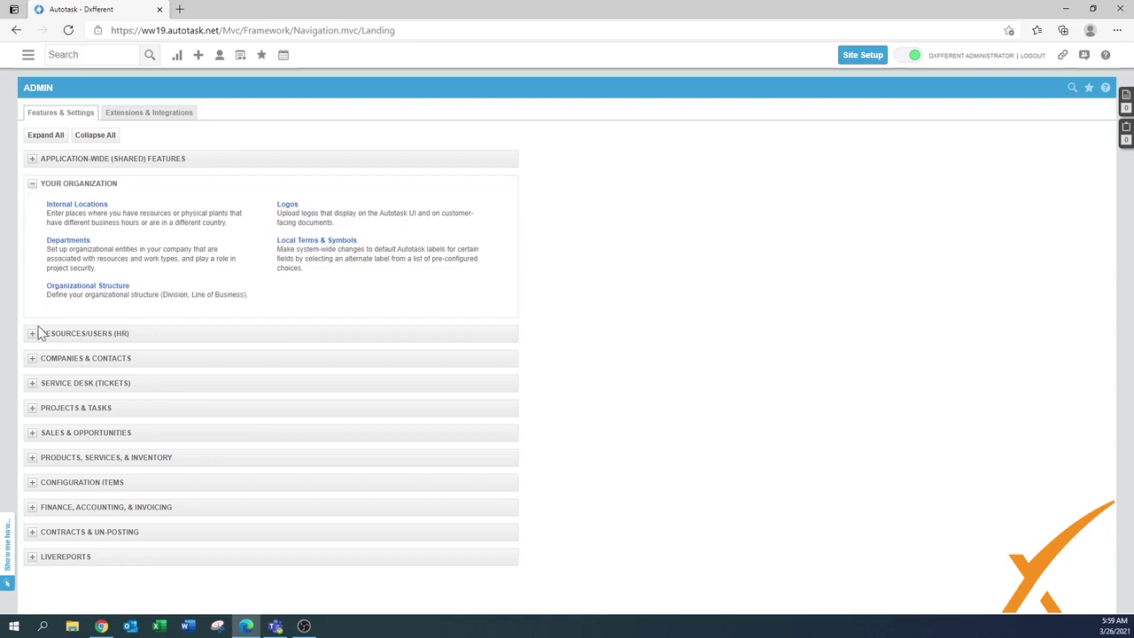
left_click(31, 162)
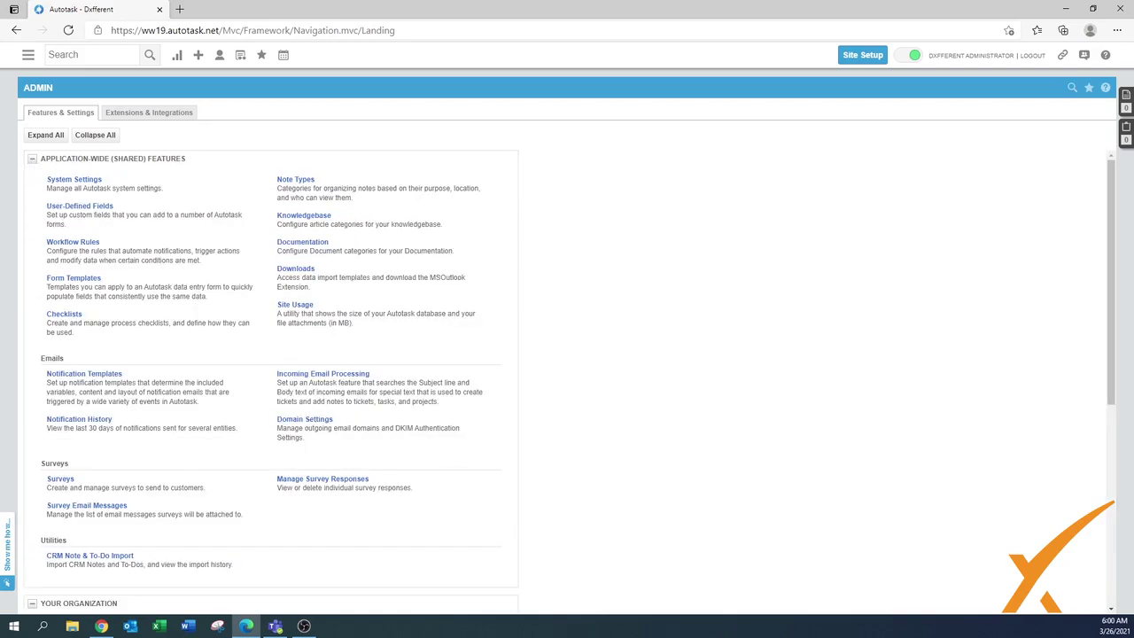
left_click(309, 376)
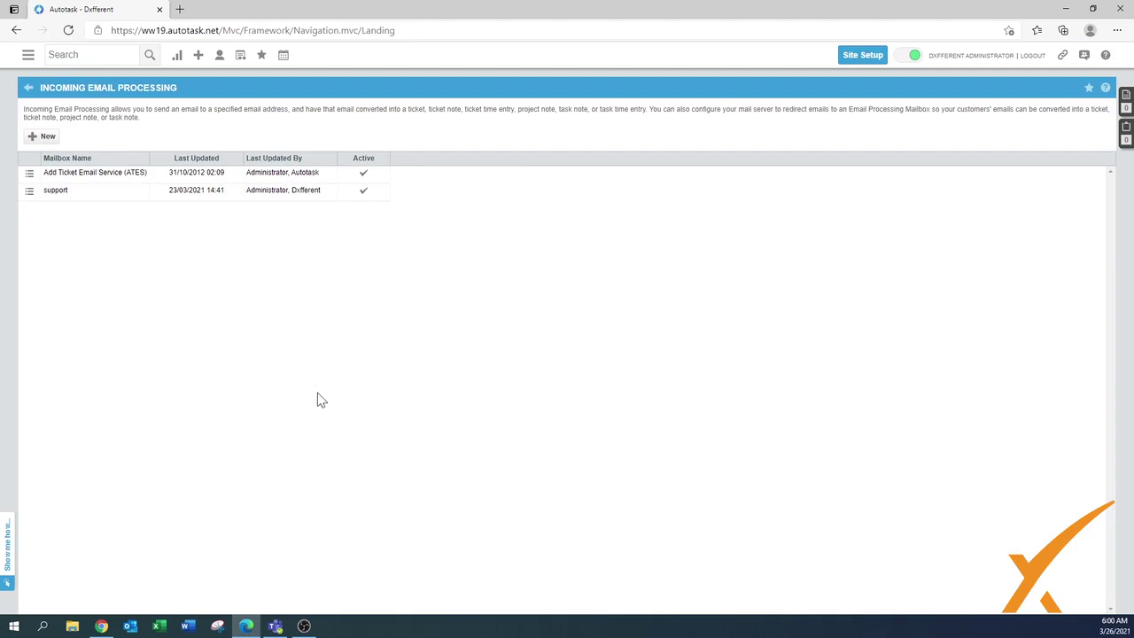
left_click(48, 139)
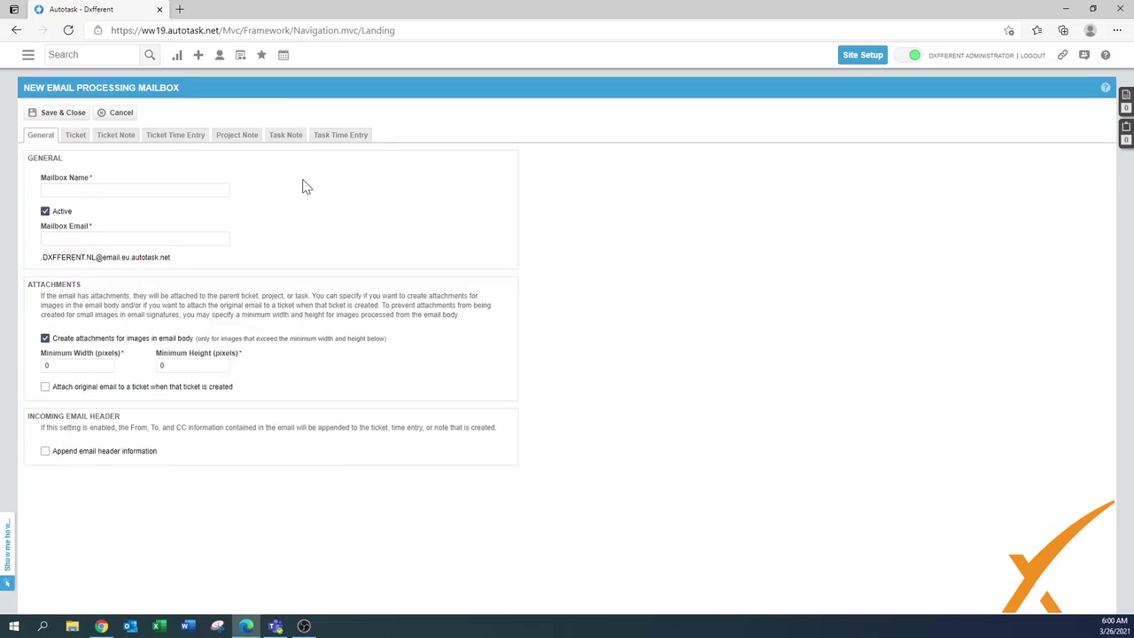
Step: Name the new mailbox Helpdesk and set its mailbox email prefix to helpdesk
left_click(80, 190)
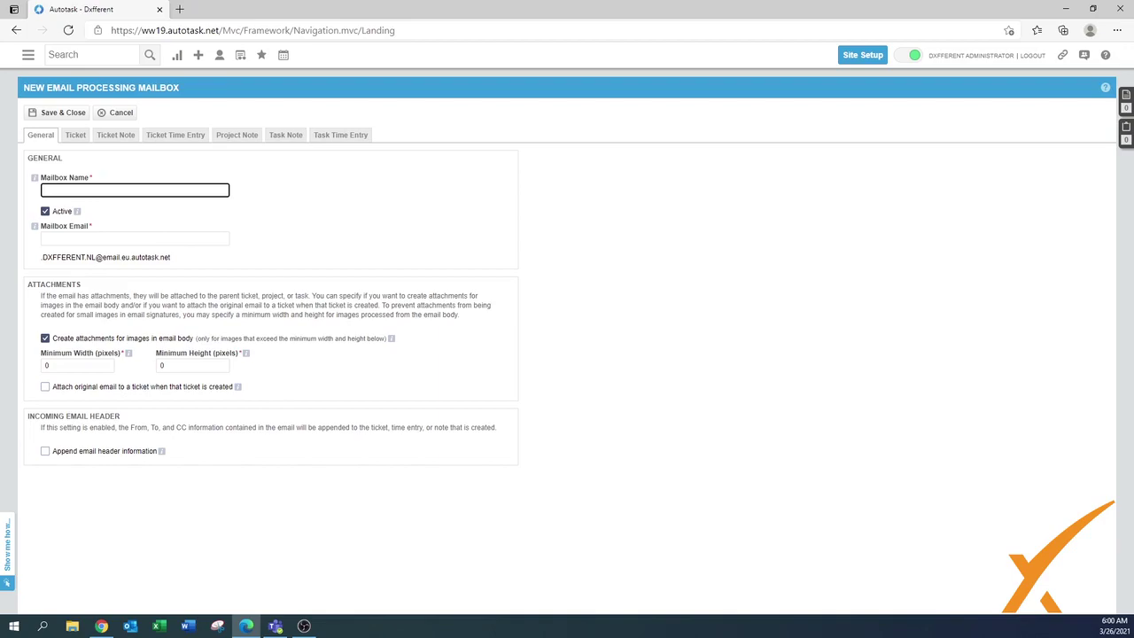
type("helpdesk")
key("ctrl+a")
left_click(64, 238)
left_click(64, 255)
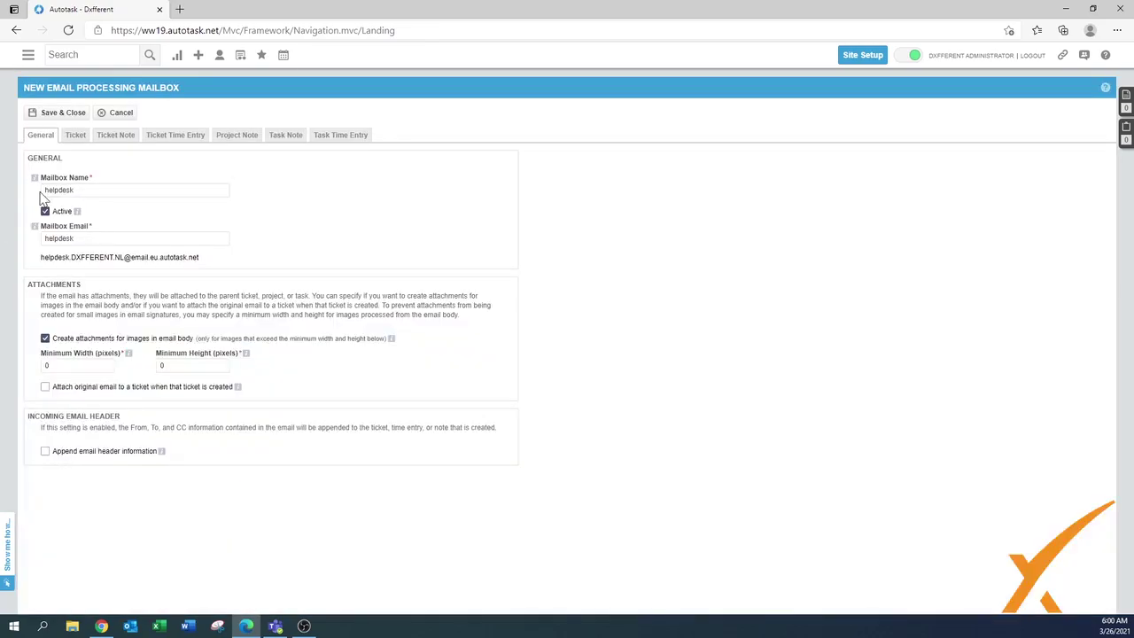
left_click(45, 190)
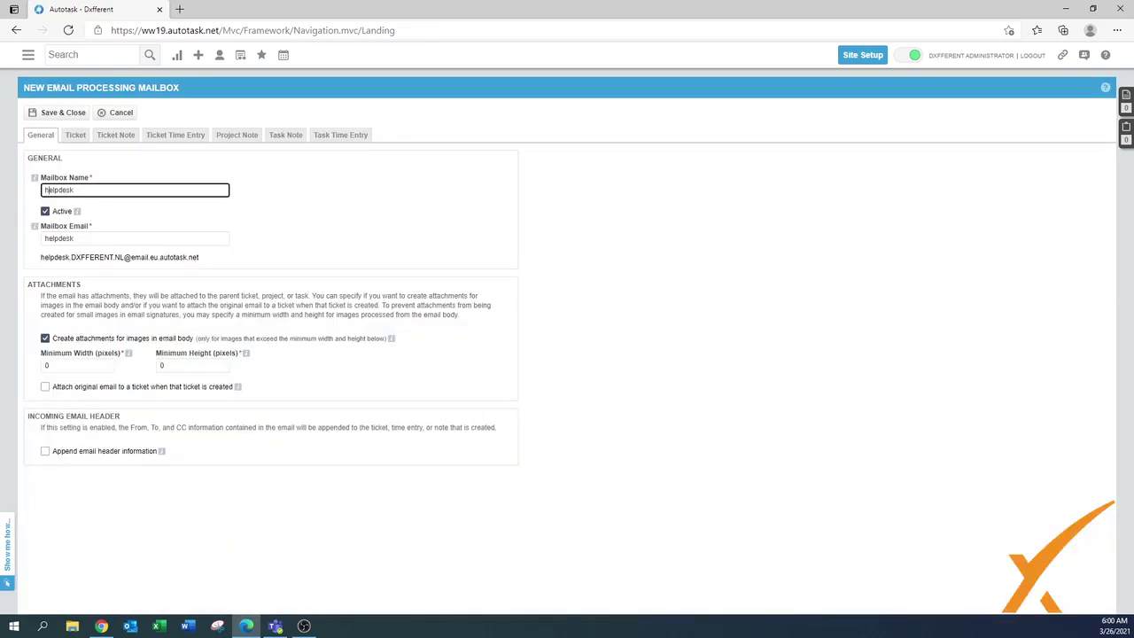
key("BackSpace")
type("H")
Step: Set the minimum size for email body image attachments to 200 pixels wide and 75 pixels high
left_click(77, 365)
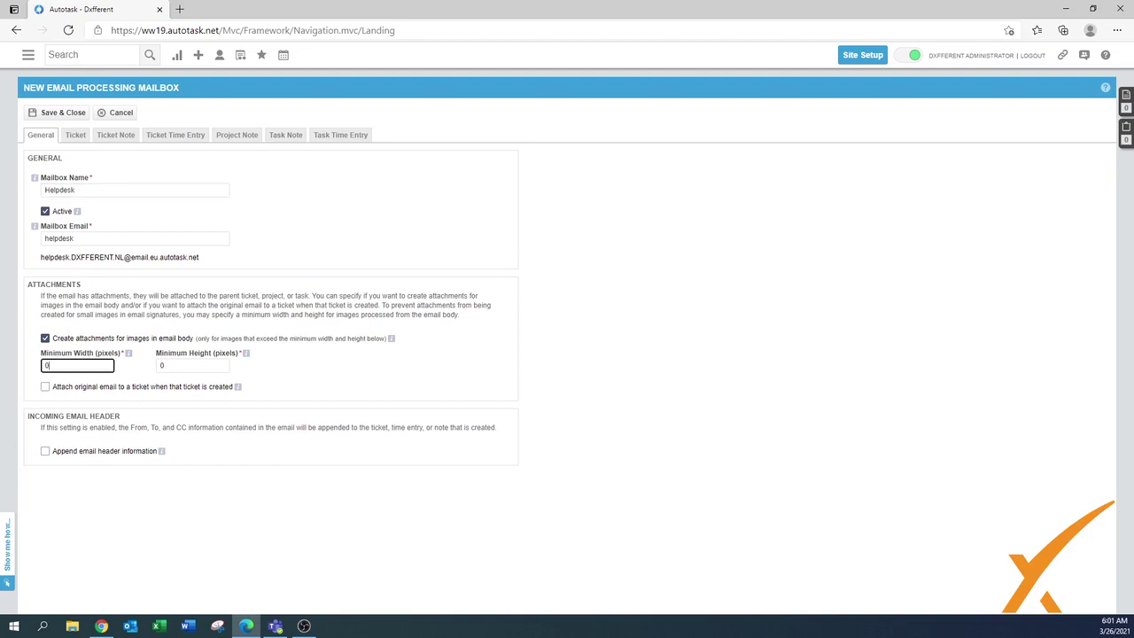
type("200")
left_click(162, 365)
double_click(161, 366)
type("75")
left_click(315, 372)
Step: Enable attaching the original email to created tickets and appending the email header information
left_click(45, 387)
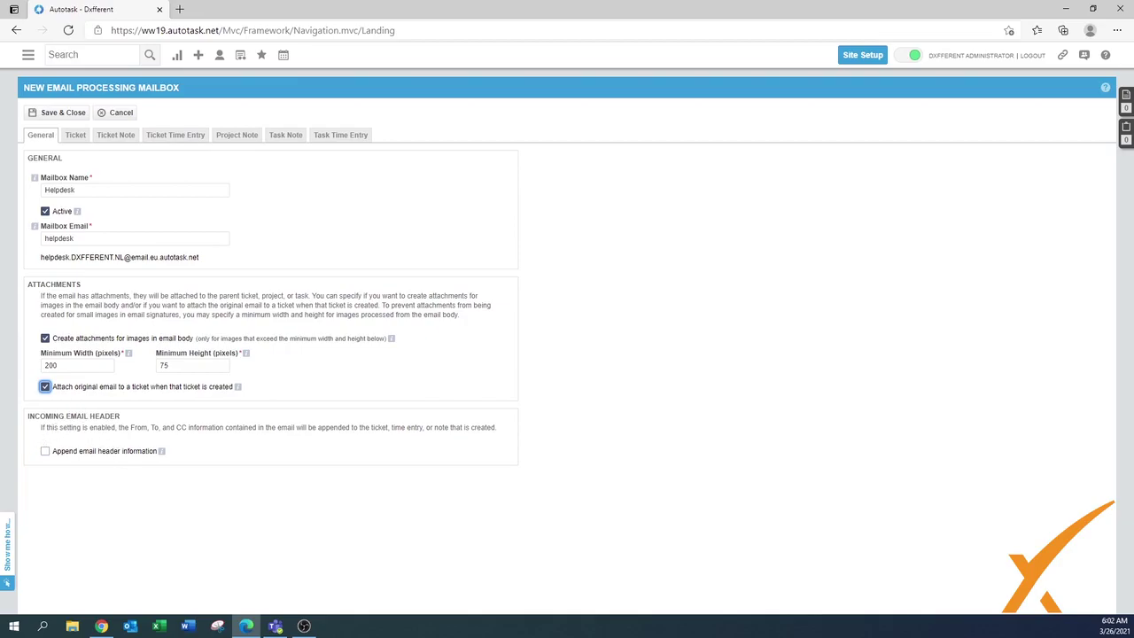
left_click(46, 453)
Step: Enable ticket processing for the mailbox, with default status New and priority Medium
left_click(73, 136)
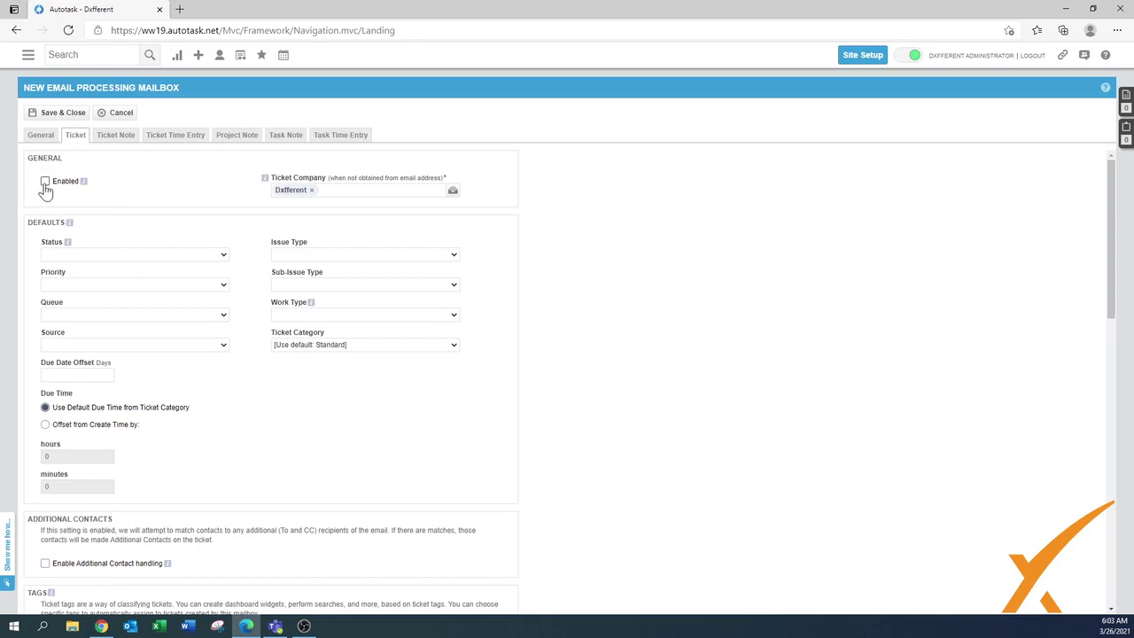
left_click(45, 182)
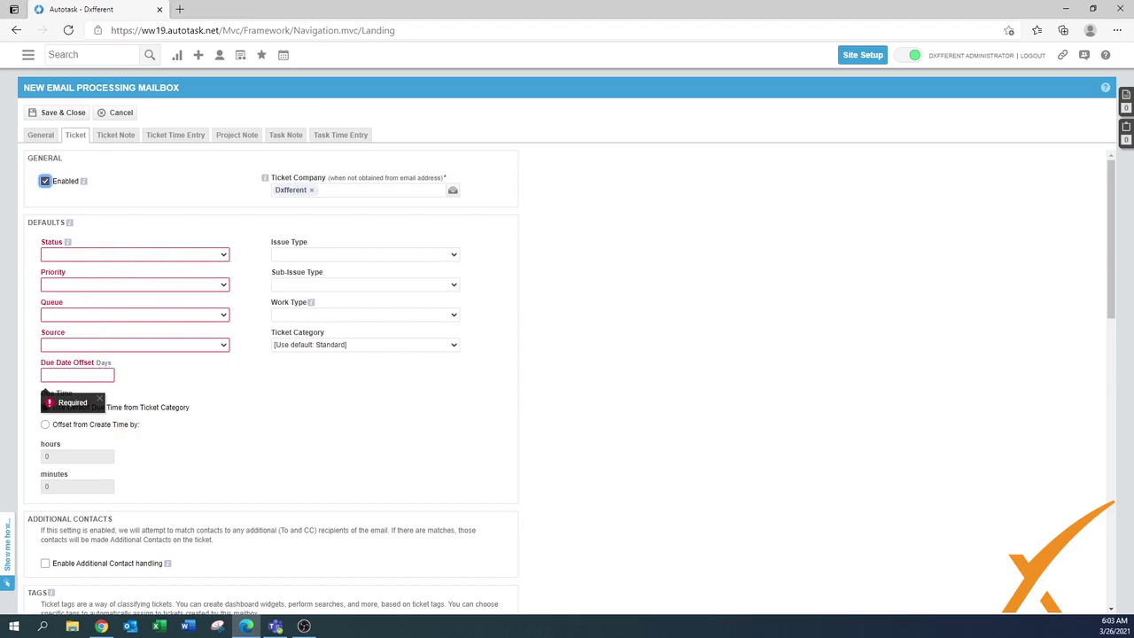
left_click(100, 258)
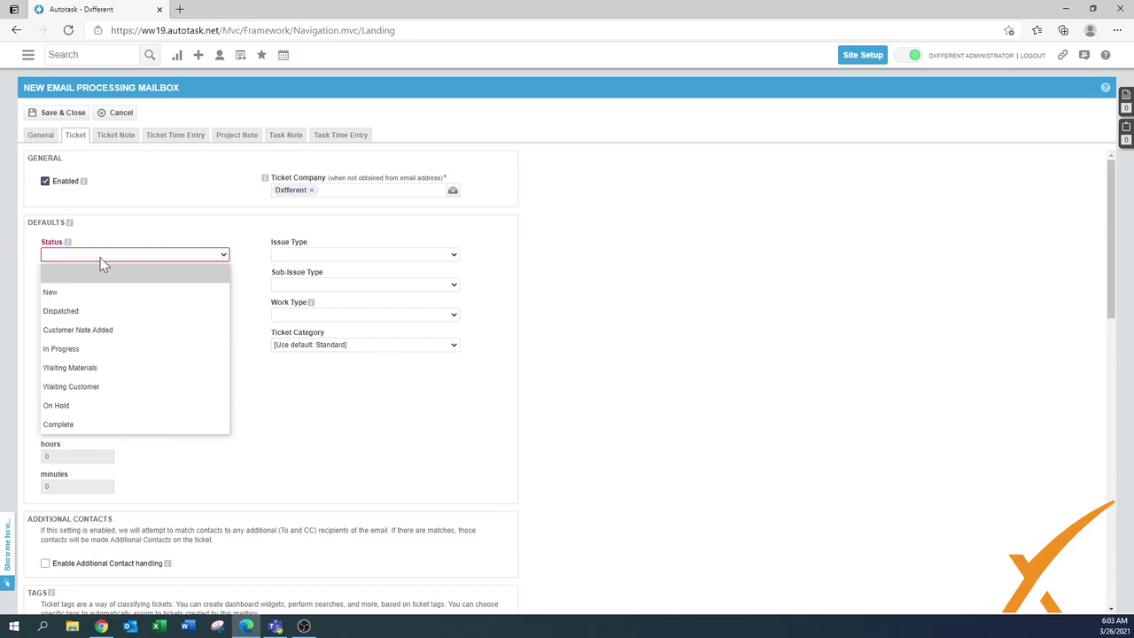
left_click(83, 300)
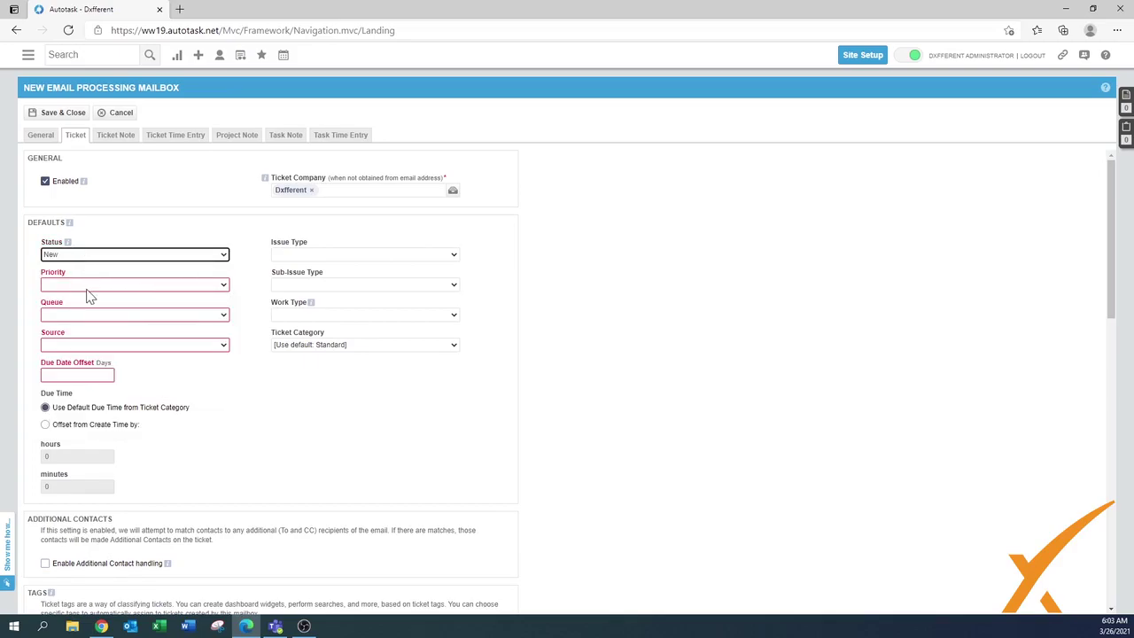
left_click(89, 295)
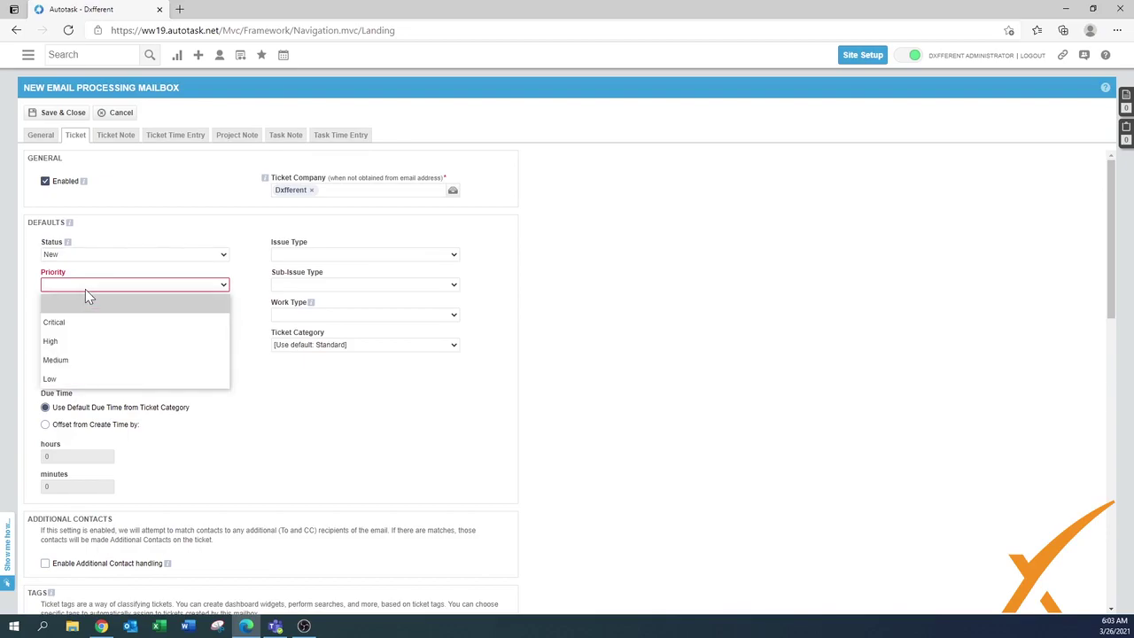
left_click(69, 363)
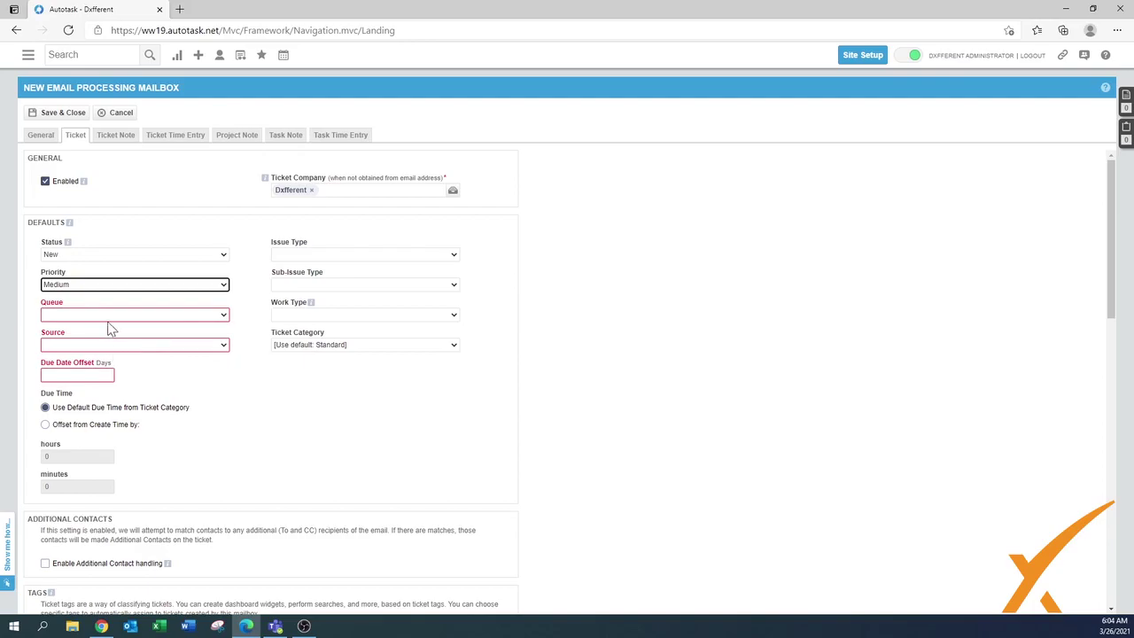
Step: Set the default ticket queue to Level I Support and the source to Email
left_click(111, 317)
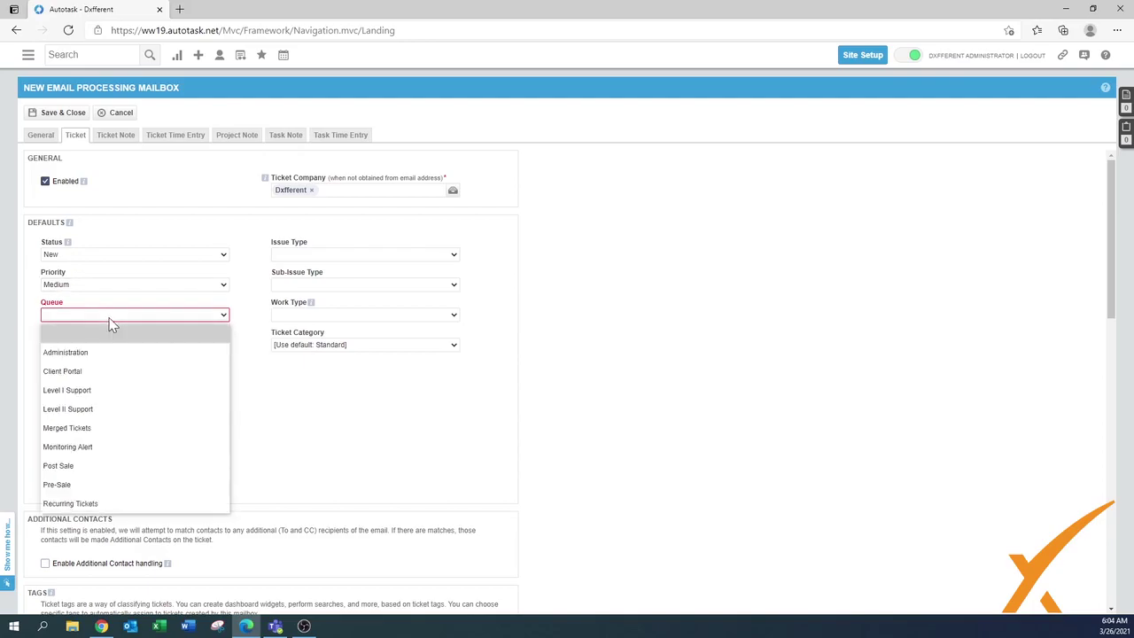
left_click(97, 393)
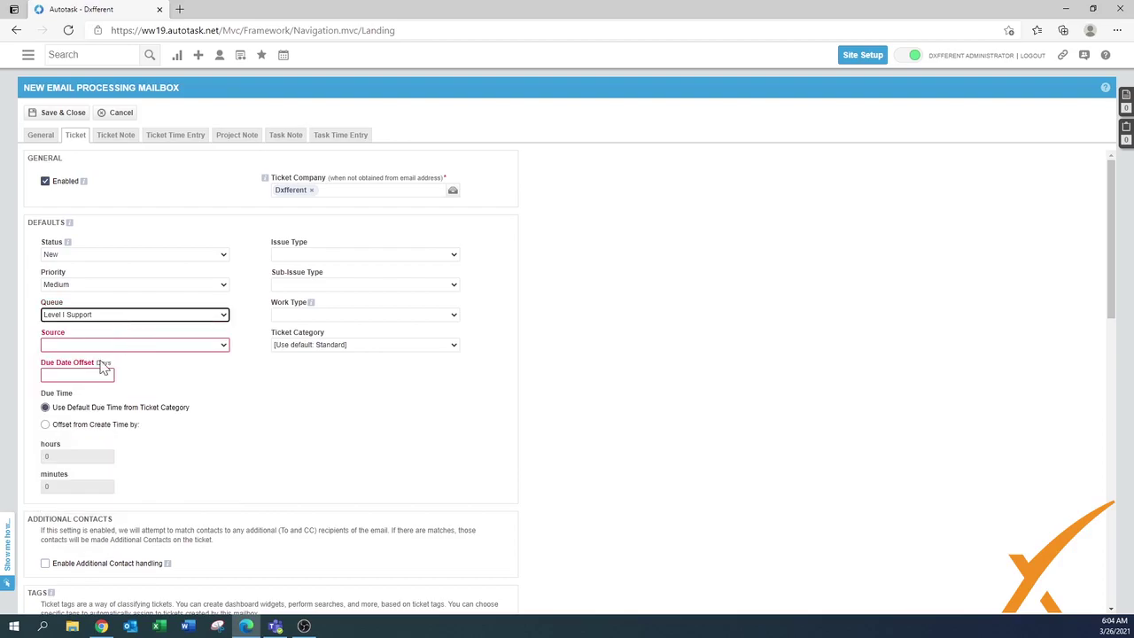
left_click(103, 349)
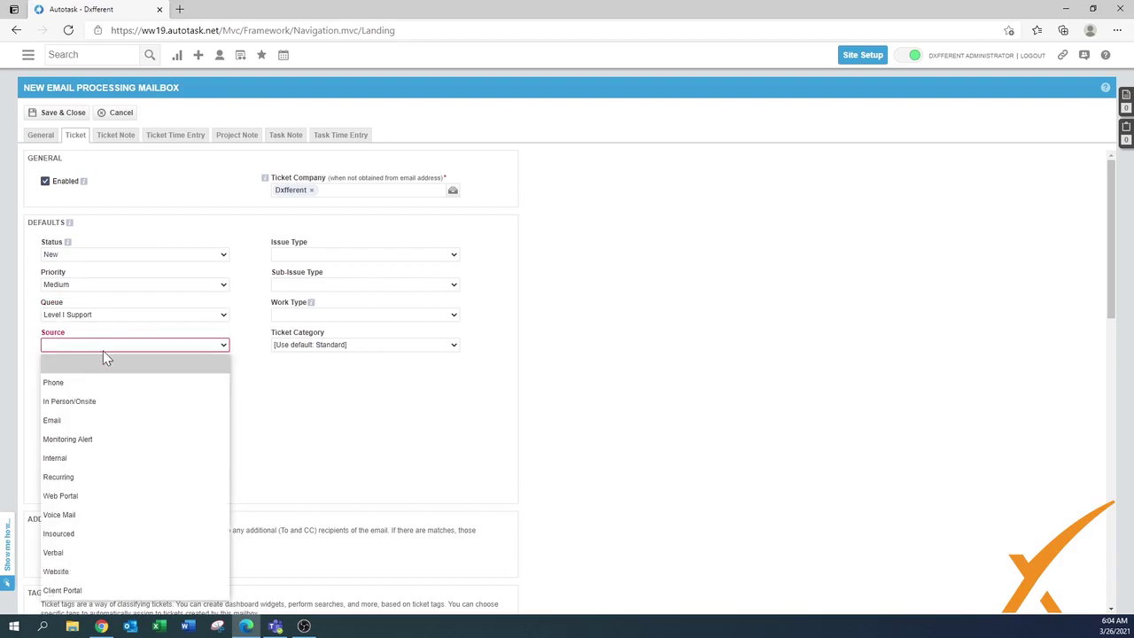
left_click(79, 421)
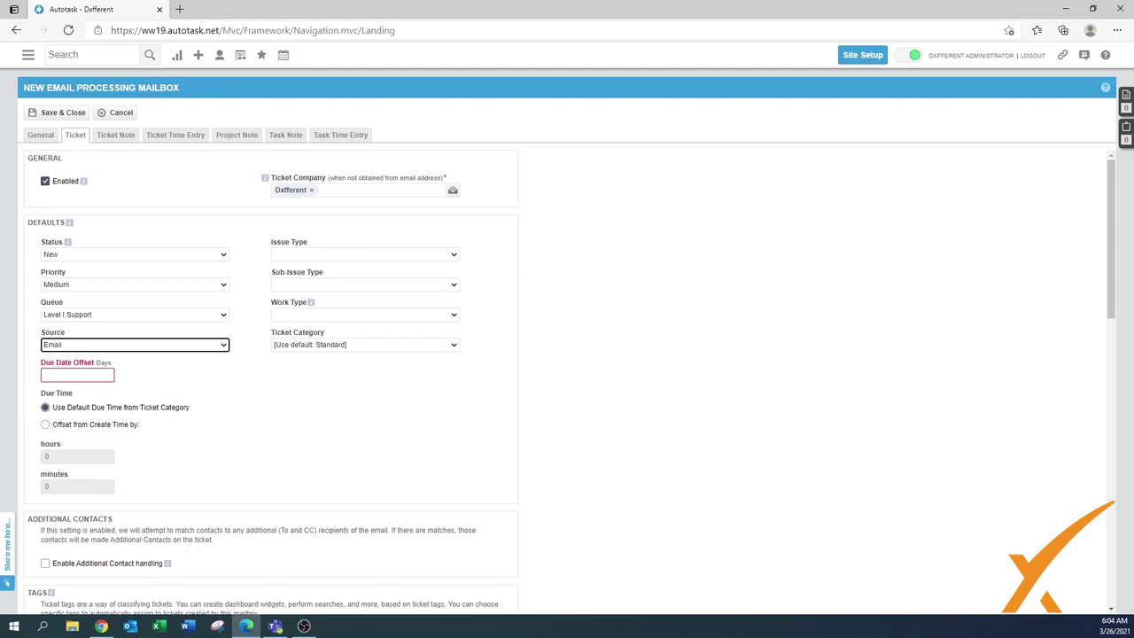
Step: Set the ticket due date offset to 2 days and use the default due time from the ticket category
left_click(59, 376)
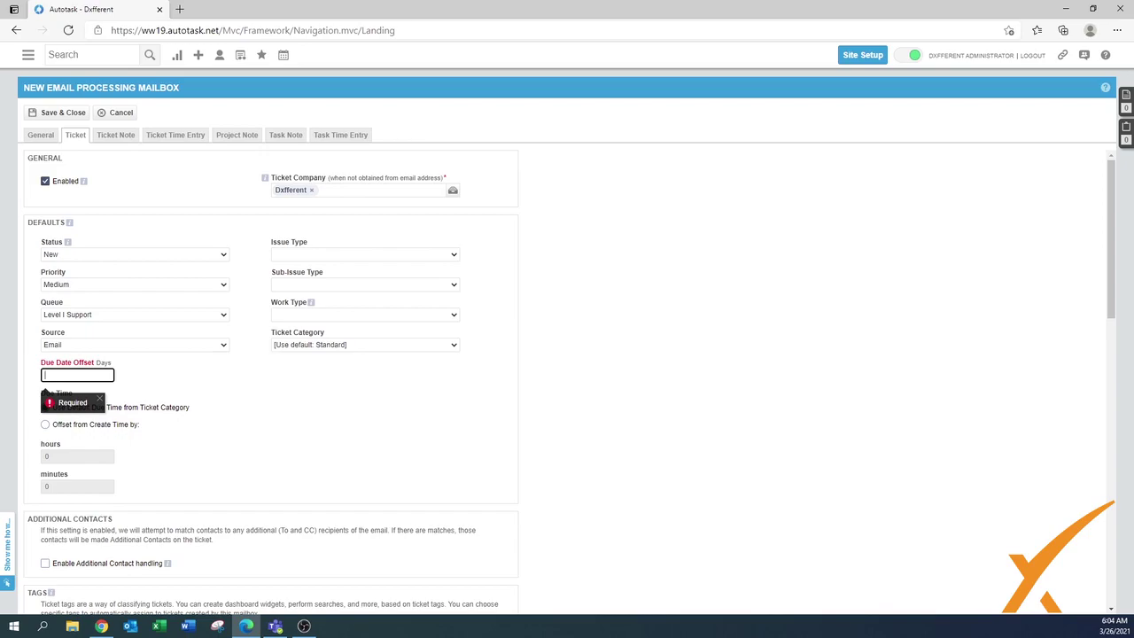
type("2")
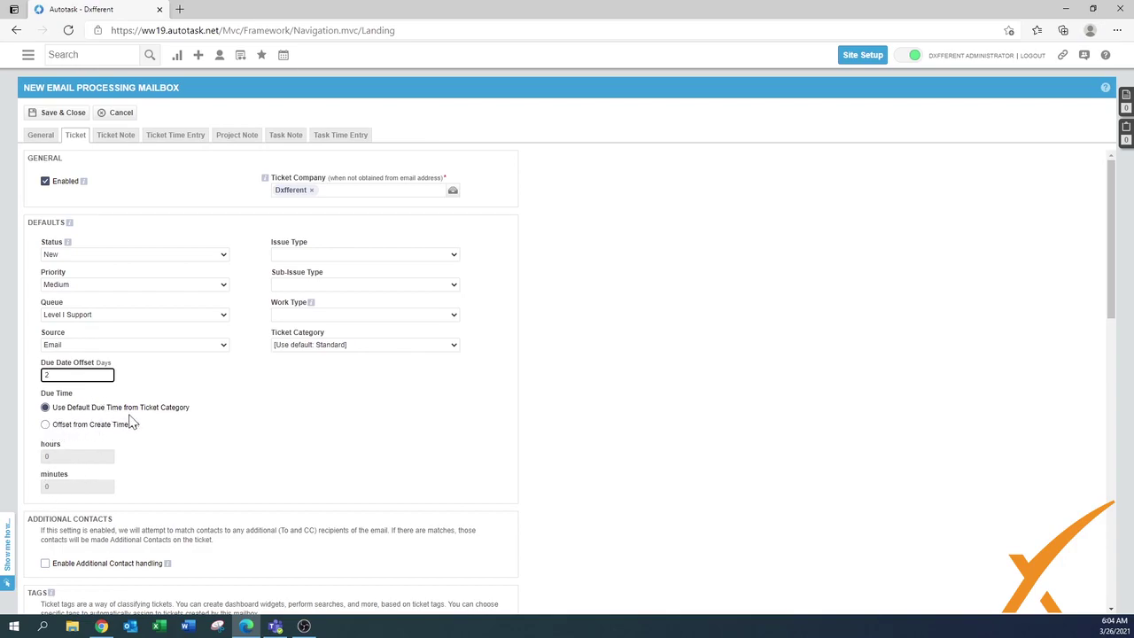
left_click(45, 424)
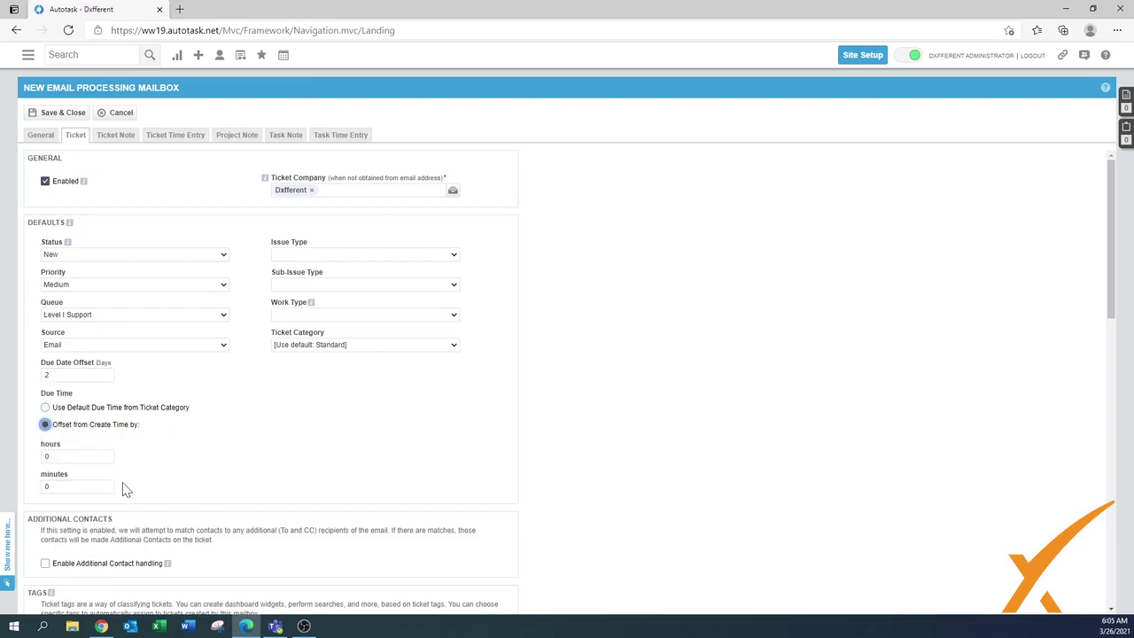
left_click(45, 407)
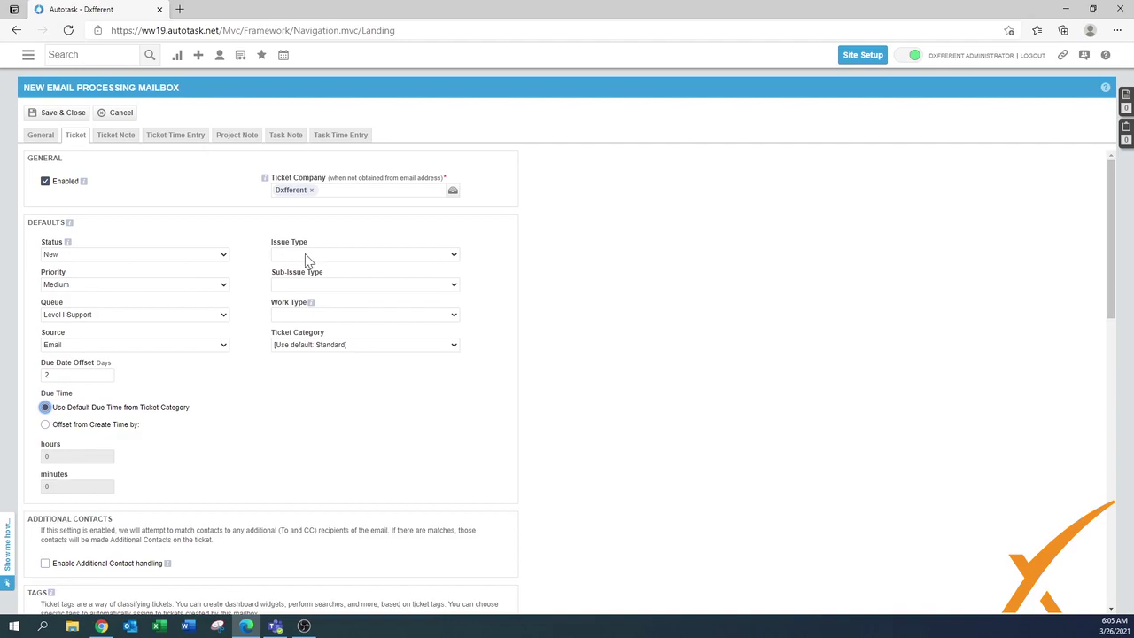
Step: Try the issue types Service, Non-Standard Change and Standard Change, checking the sub-issue types offered for each
left_click(330, 256)
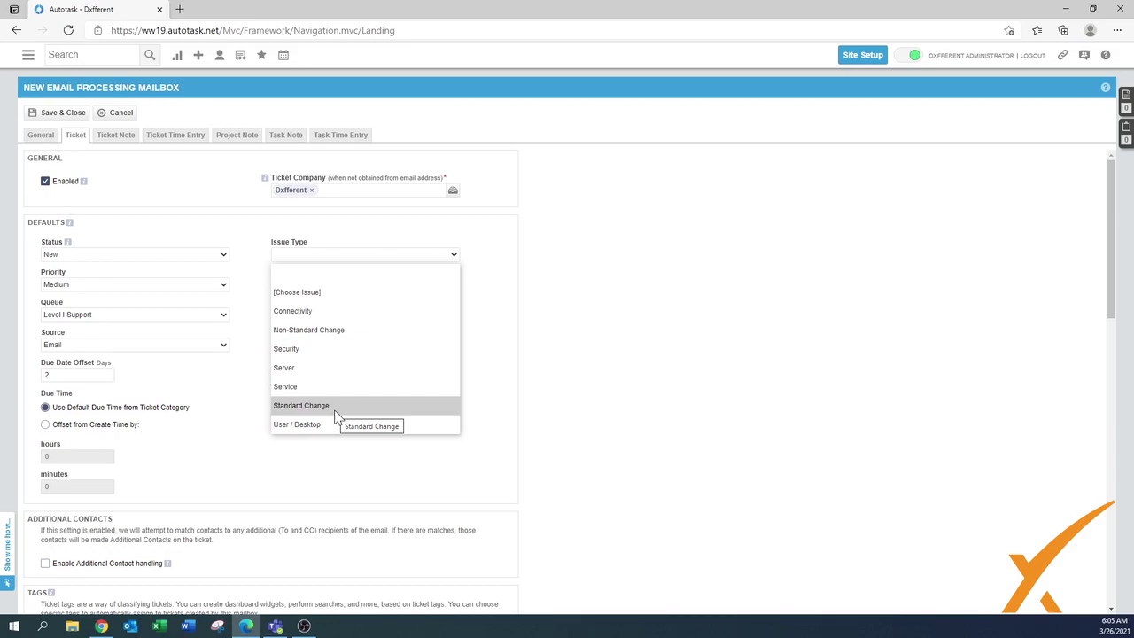
left_click(292, 388)
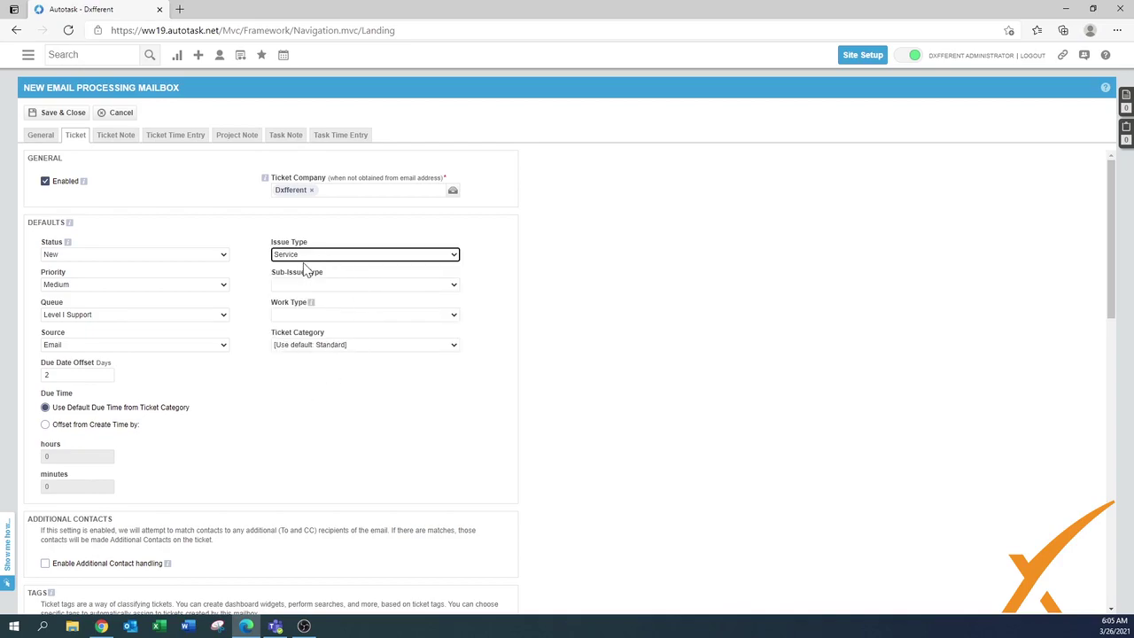
left_click(321, 285)
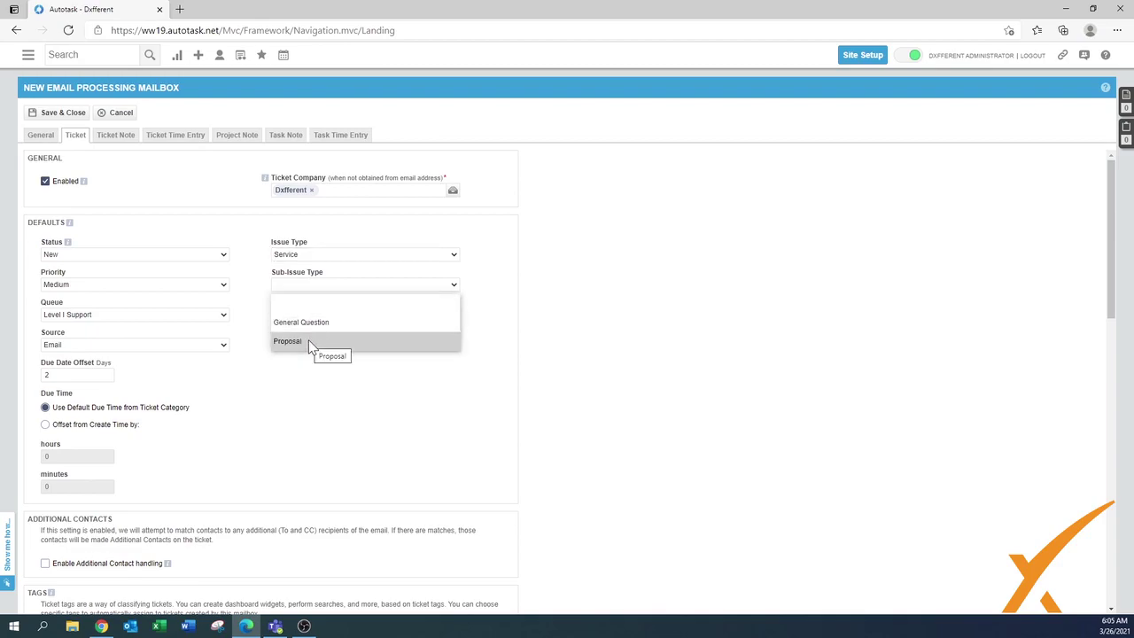
left_click(310, 255)
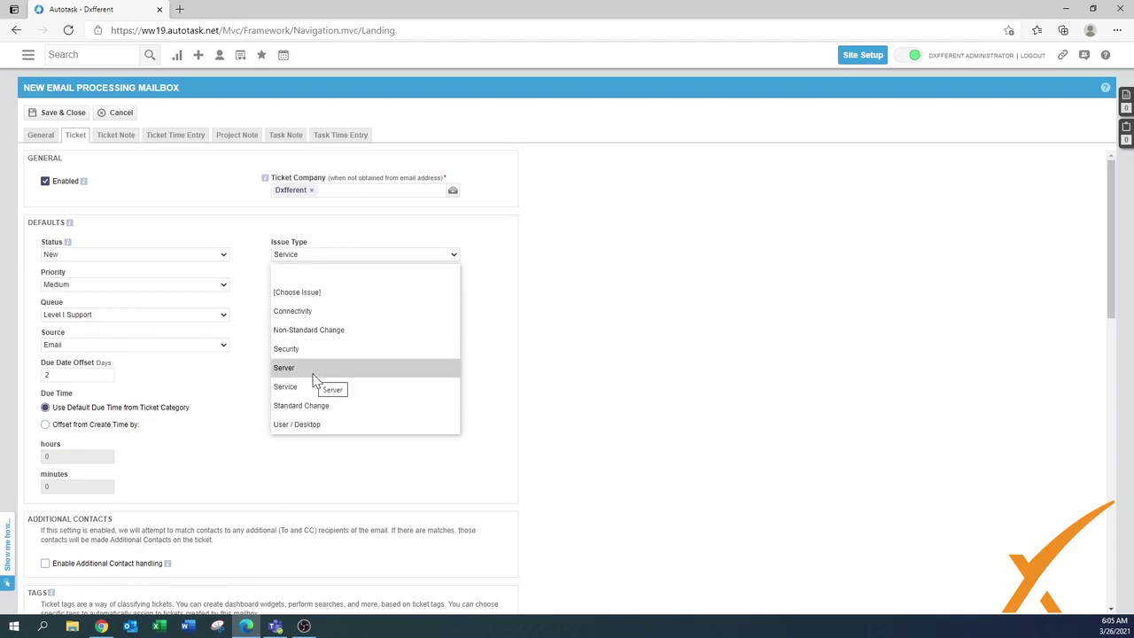
left_click(318, 335)
left_click(324, 286)
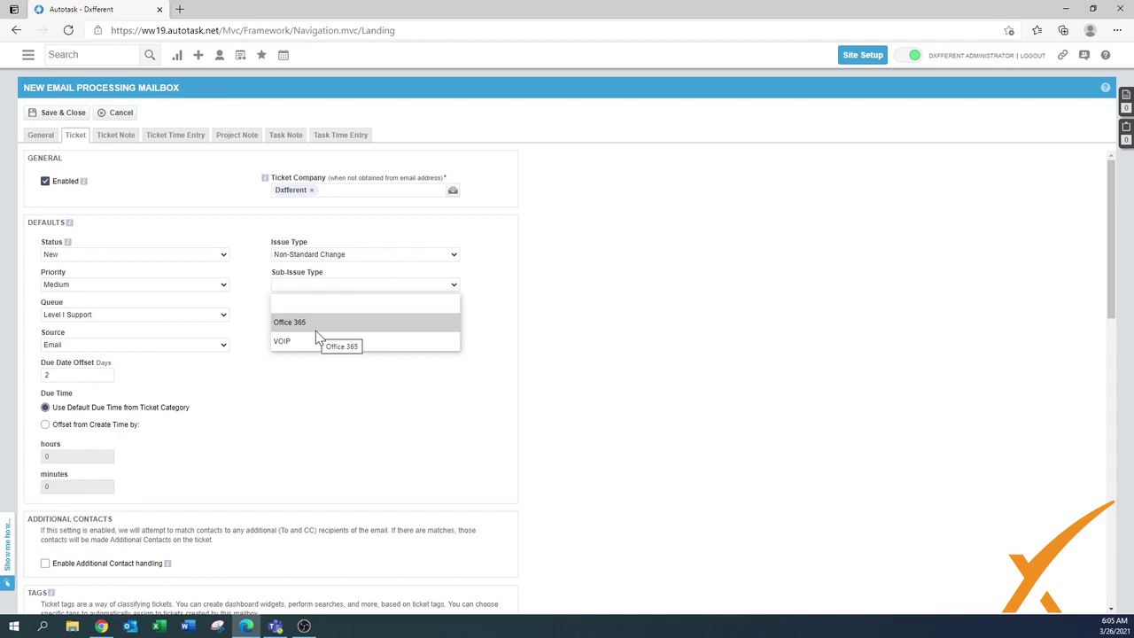
left_click(324, 255)
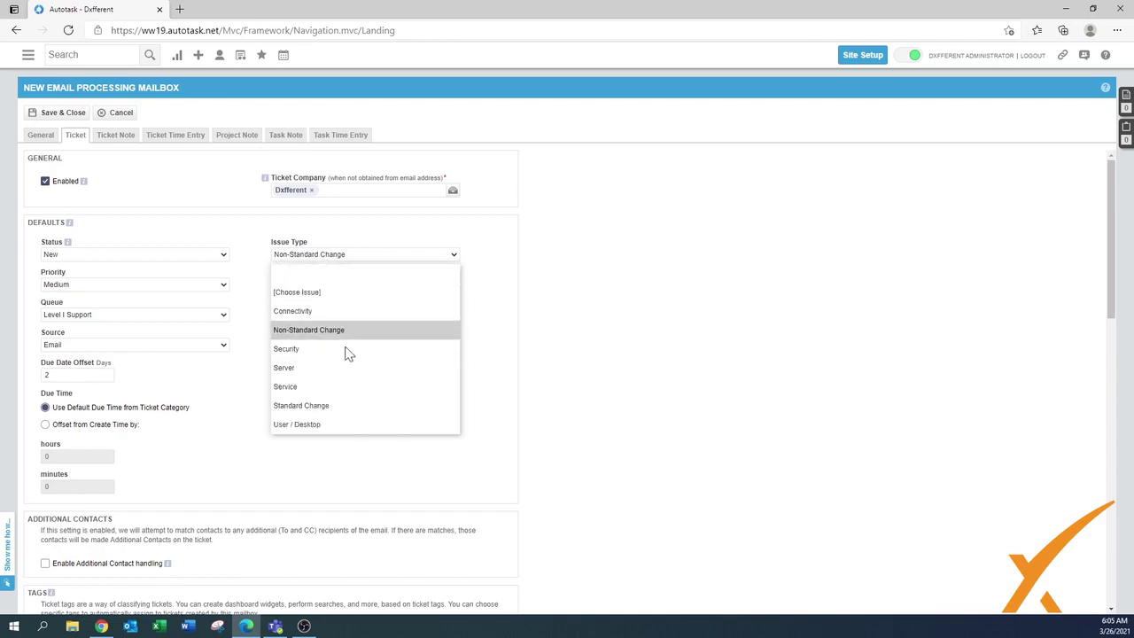
left_click(301, 406)
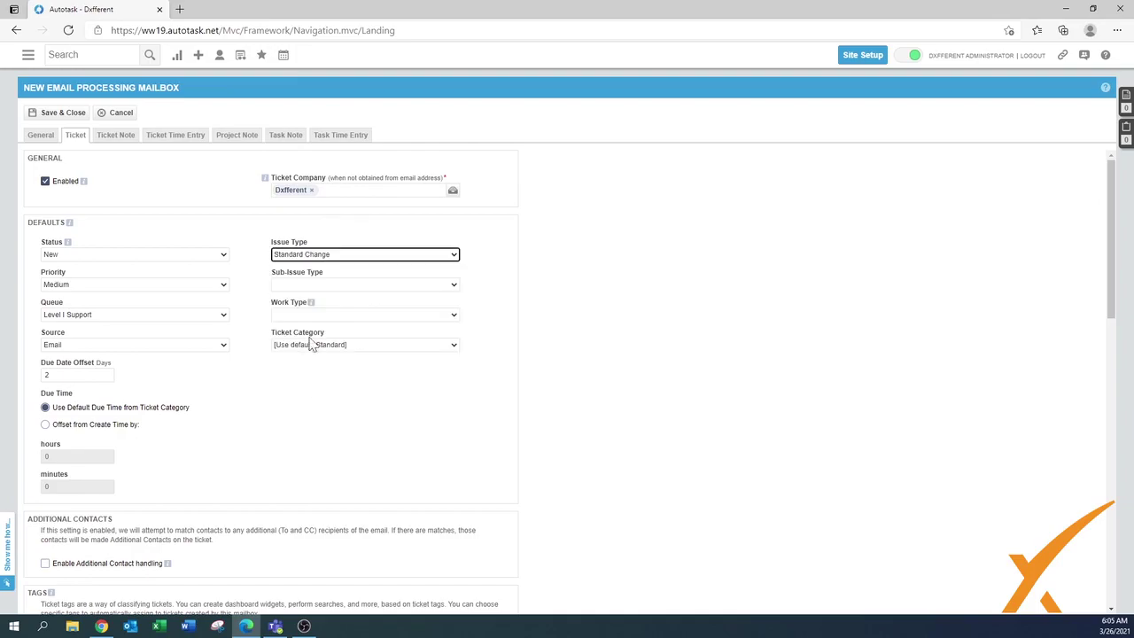
left_click(323, 286)
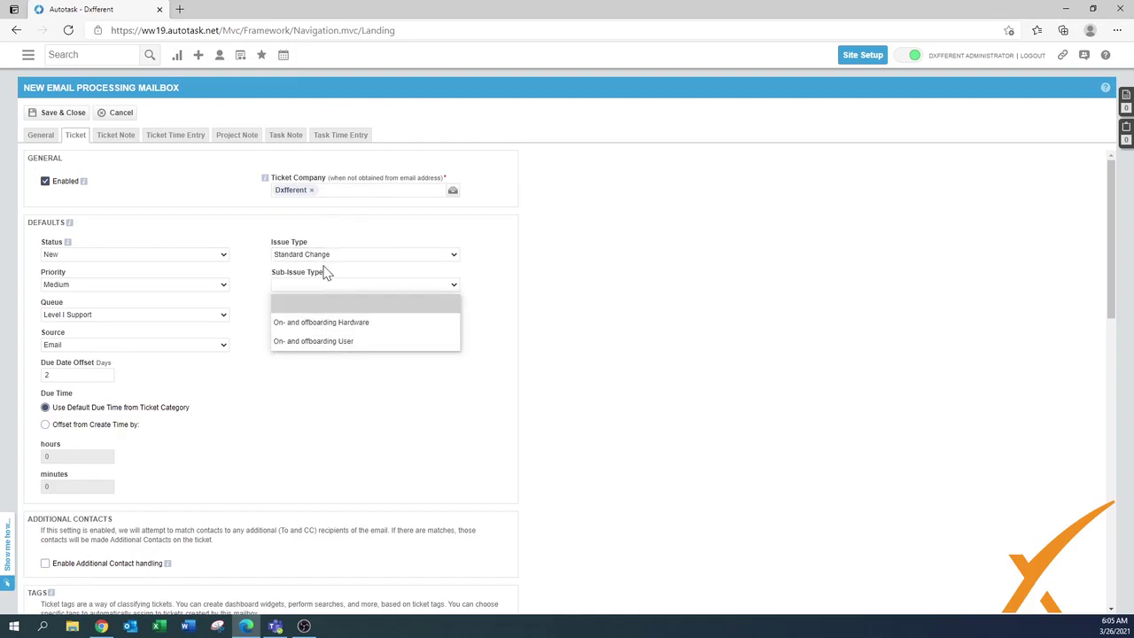
Step: Set the default ticket issue type to User / Desktop
left_click(324, 258)
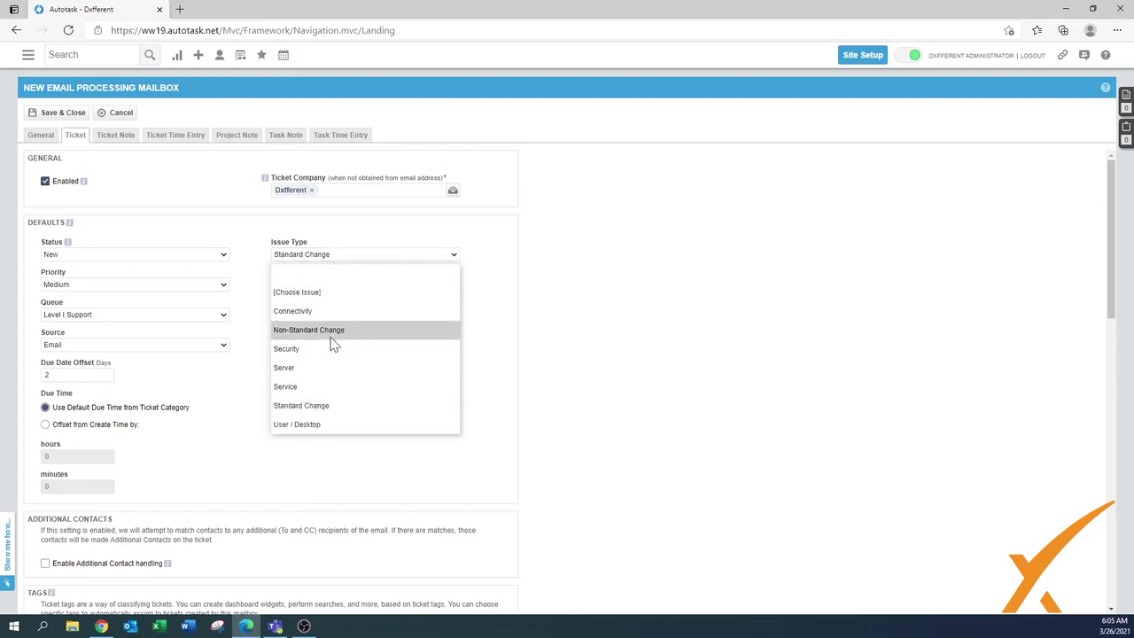
left_click(301, 425)
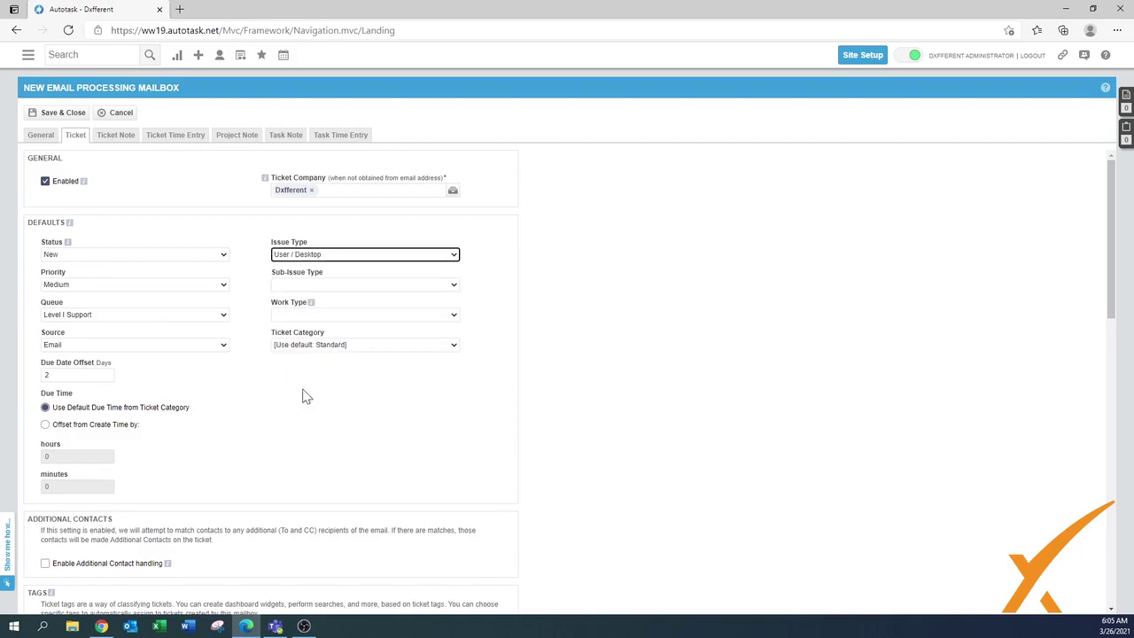
Step: Set the default ticket sub-issue type to Application and the work type to End User
left_click(325, 285)
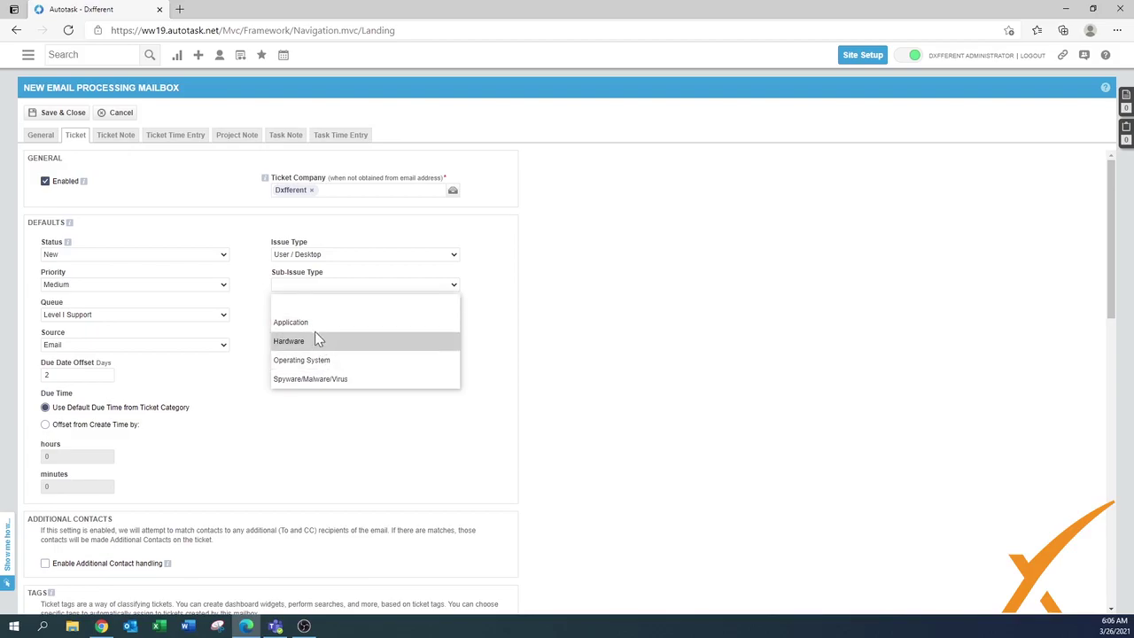
left_click(313, 324)
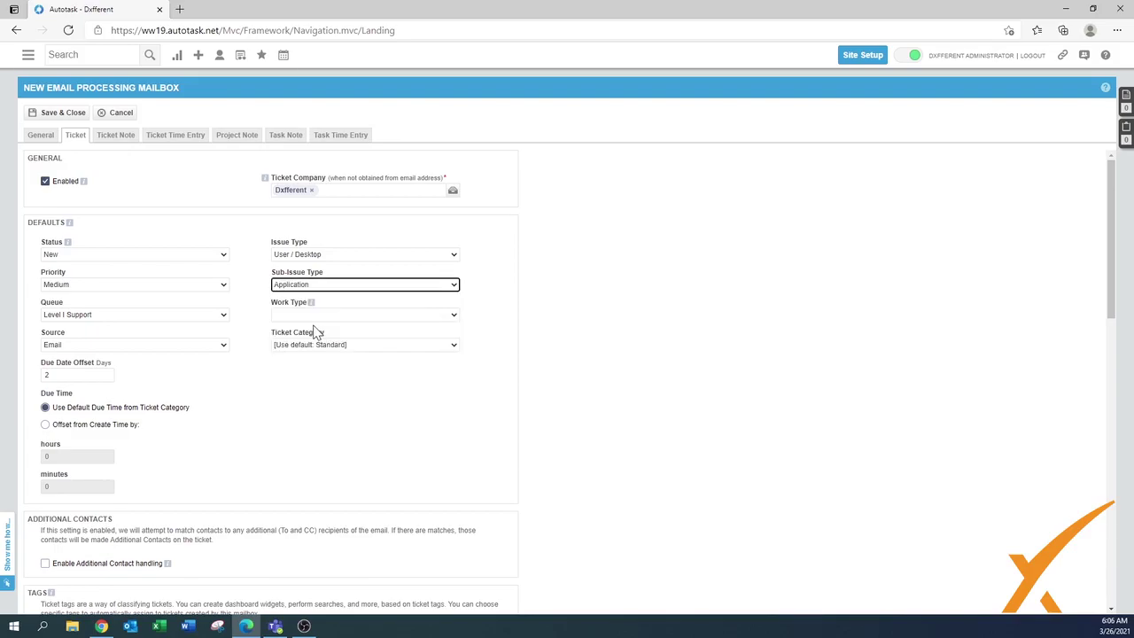
left_click(321, 319)
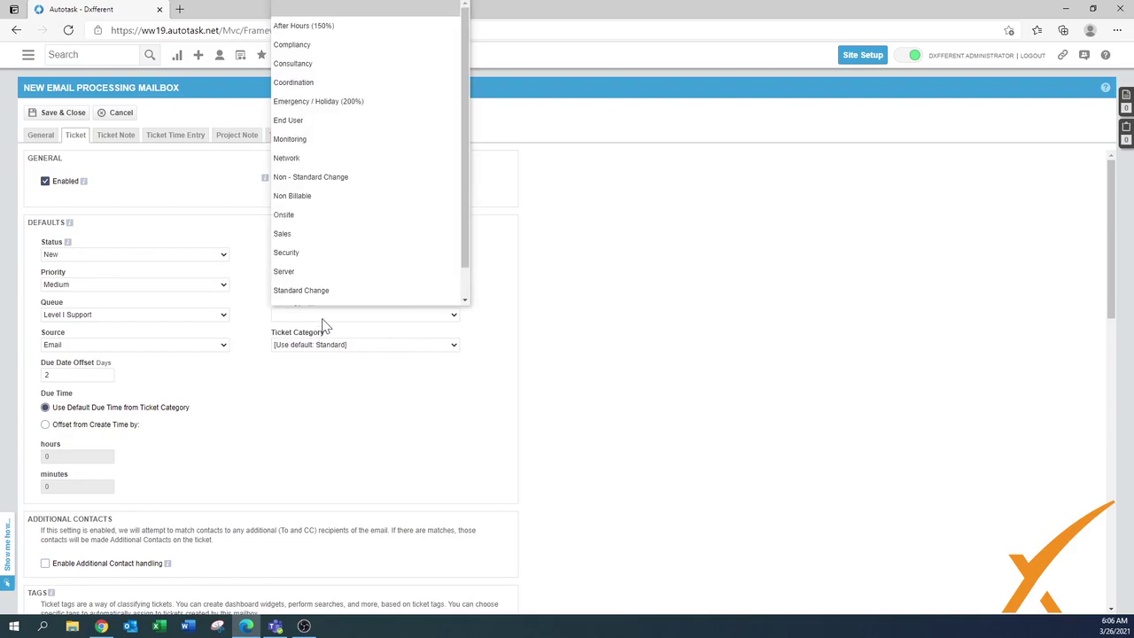
scroll(370, 209, "down", 1)
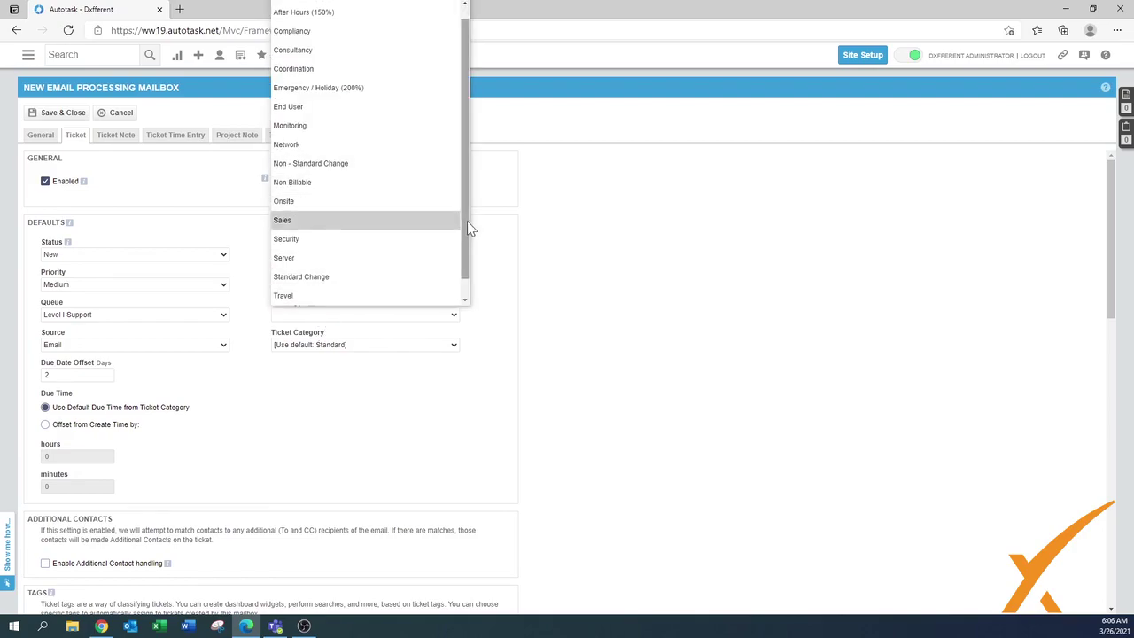
left_click_drag(467, 221, 467, 194)
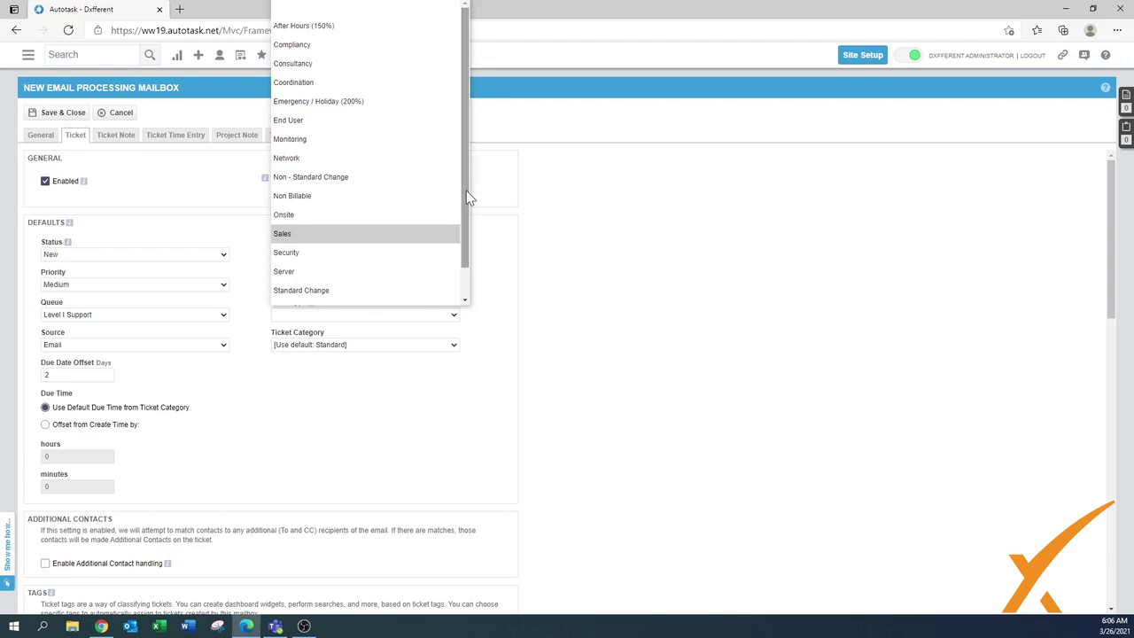
left_click(305, 123)
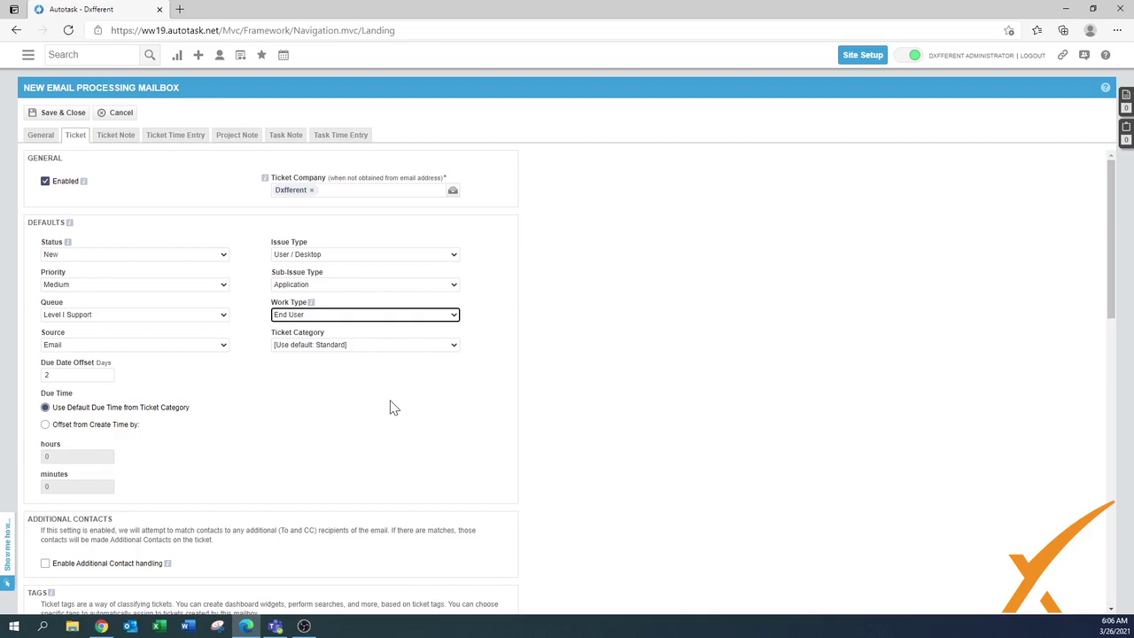
Step: Set the default ticket category to Standard - Minimal Fields
left_click(304, 344)
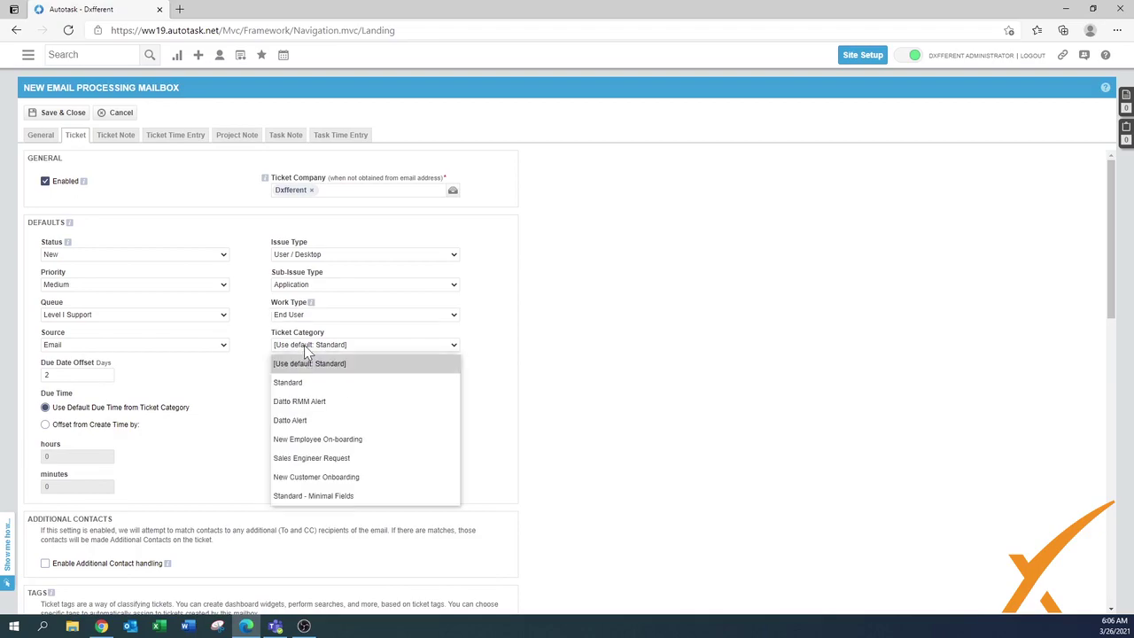
left_click(328, 497)
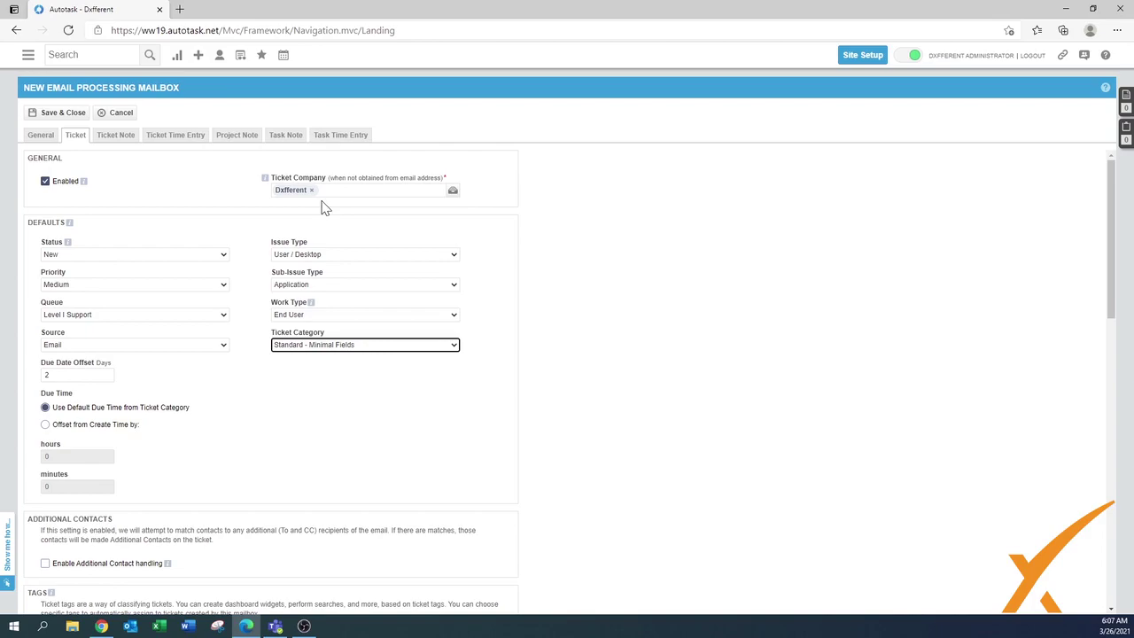
left_click(310, 196)
left_click(330, 195)
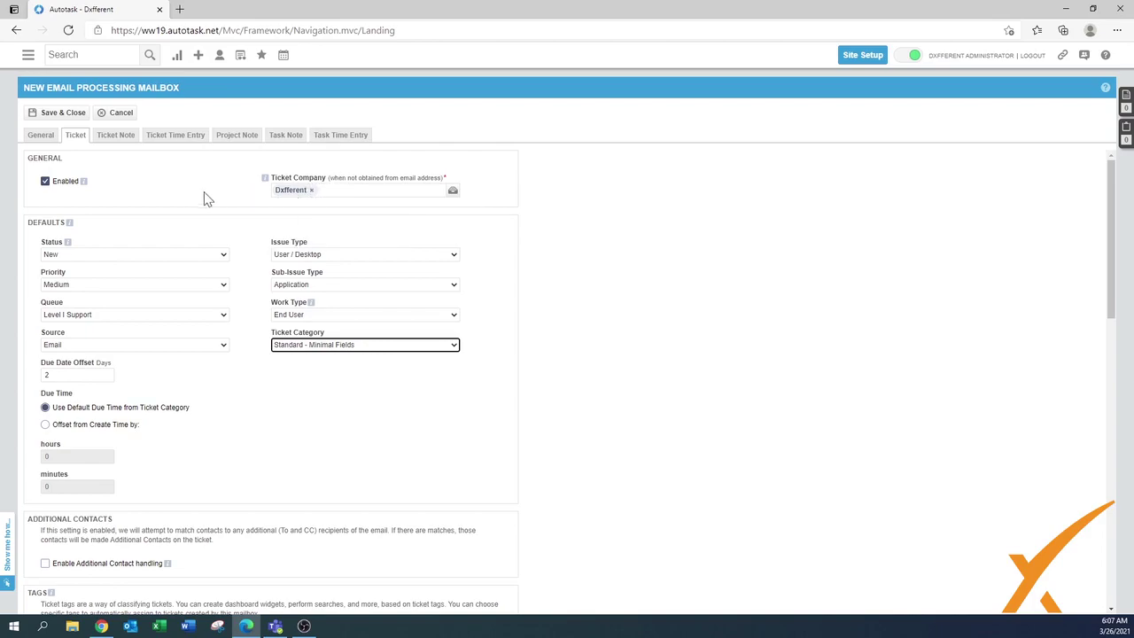
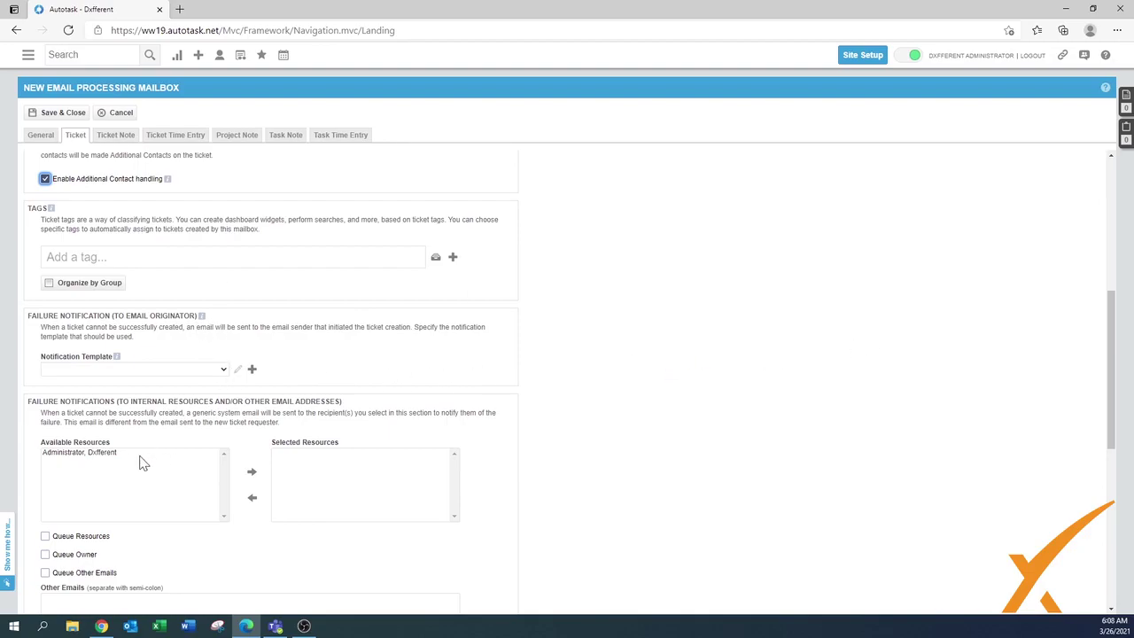
Step: Use the Incoming Email Processing - Service Desk Failure template for ticket failure notifications and add the administrator as an internal recipient
left_click(217, 370)
scroll(124, 301, "down", 1)
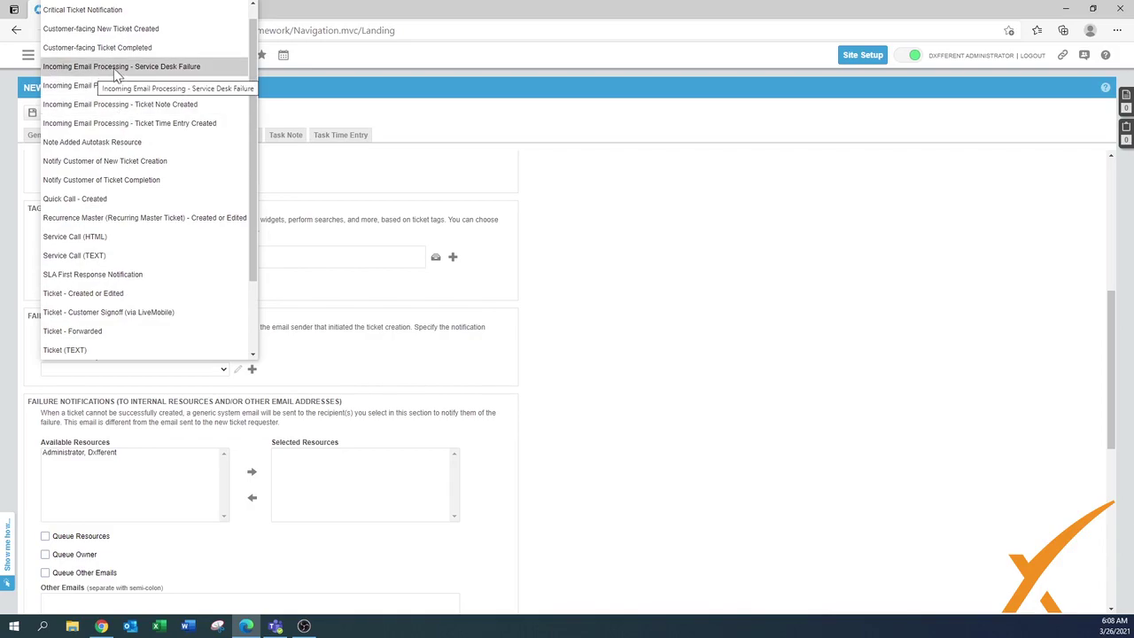
left_click(166, 69)
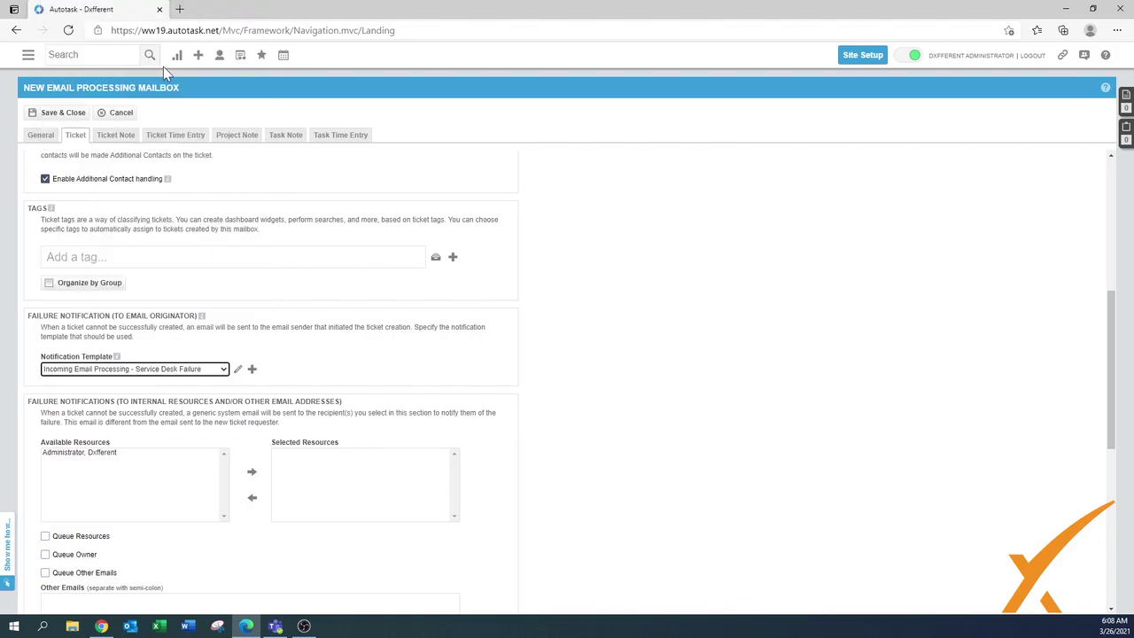
left_click(113, 456)
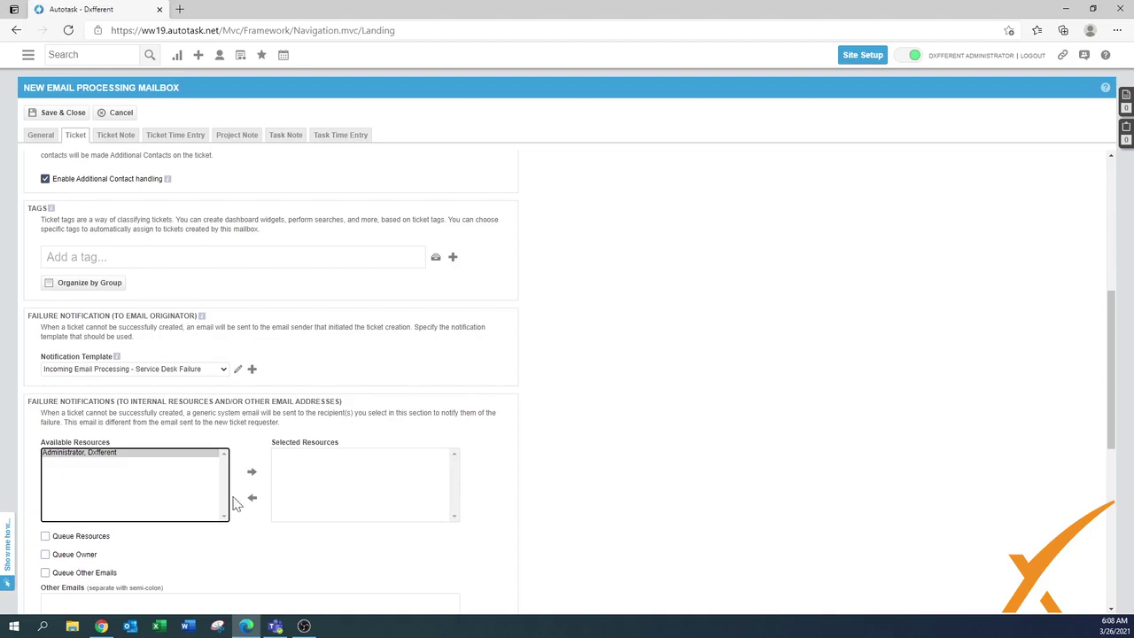
left_click(252, 472)
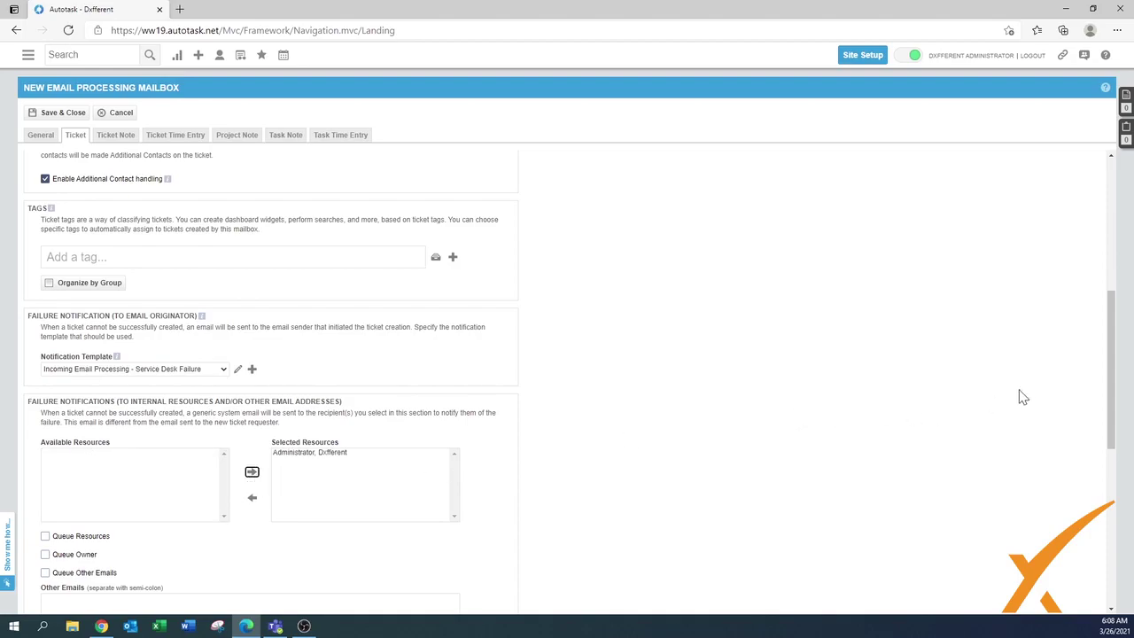
Step: Enable ticket note processing with default status Customer Note Added and turn on Additional Contact handling for ticket notes
left_click_drag(1110, 380, 860, 461)
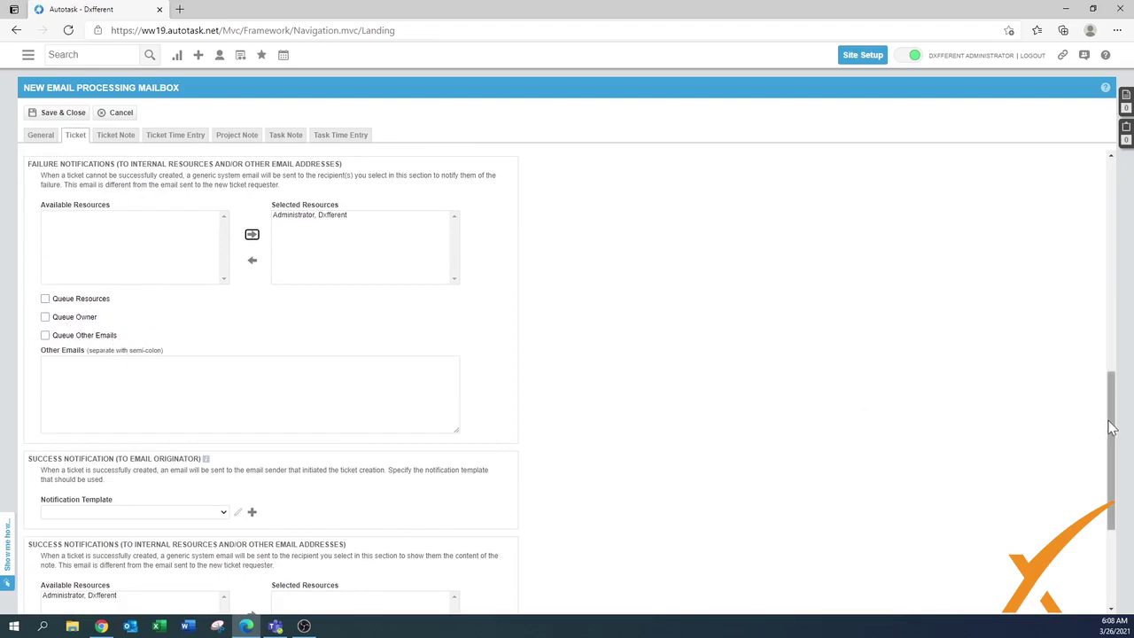
left_click_drag(1111, 454, 1113, 483)
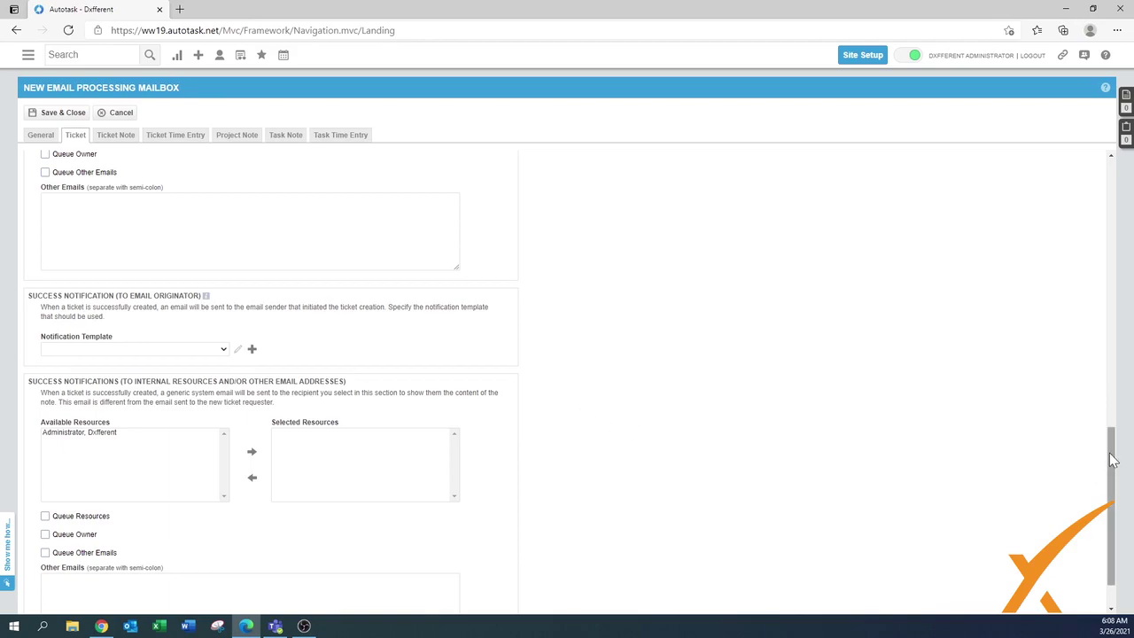
left_click_drag(1112, 461, 1113, 485)
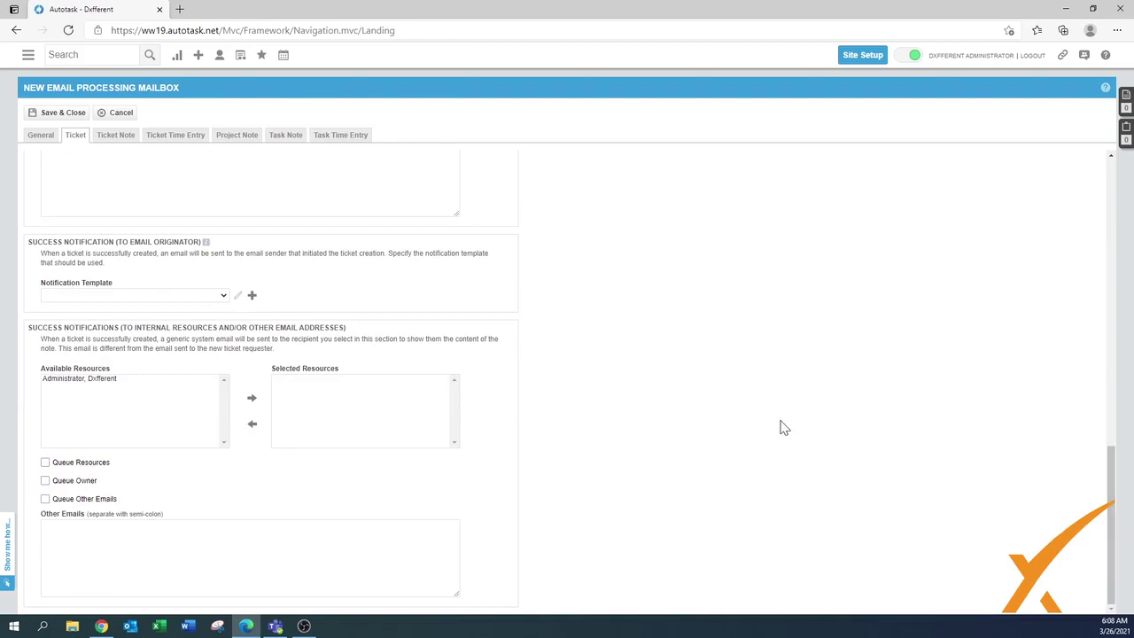
left_click(108, 144)
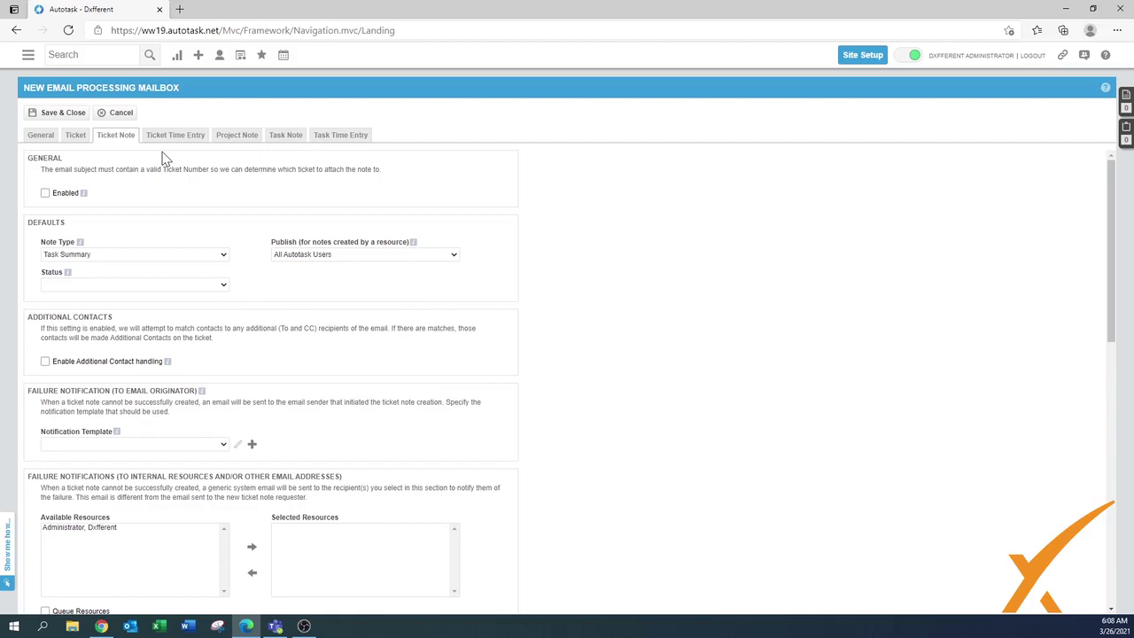
left_click(46, 194)
left_click(74, 286)
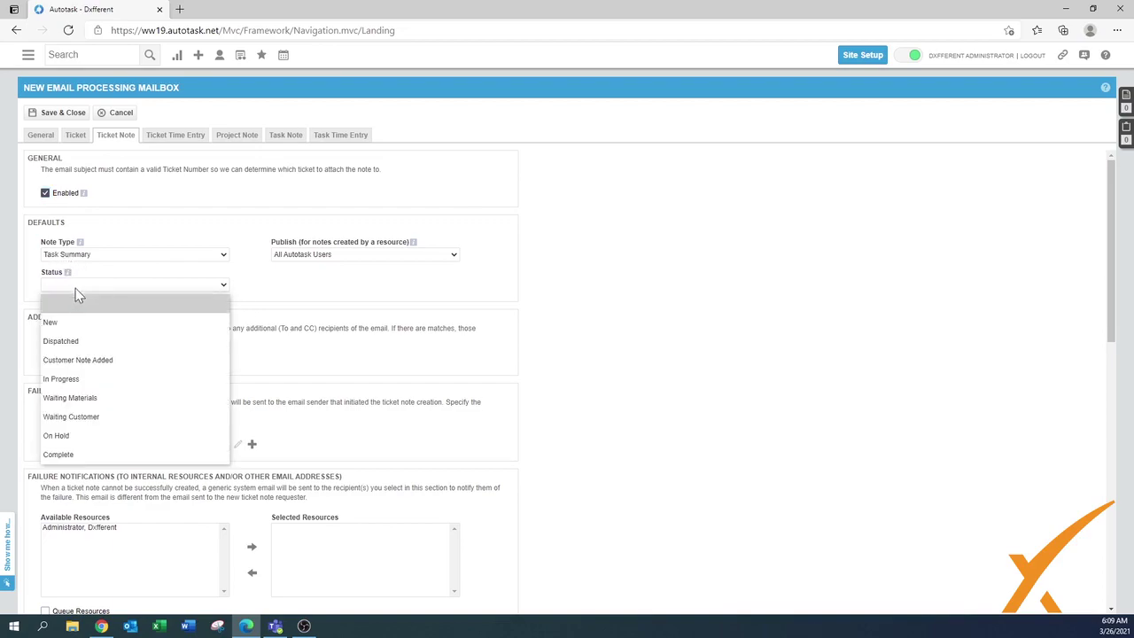
left_click(82, 361)
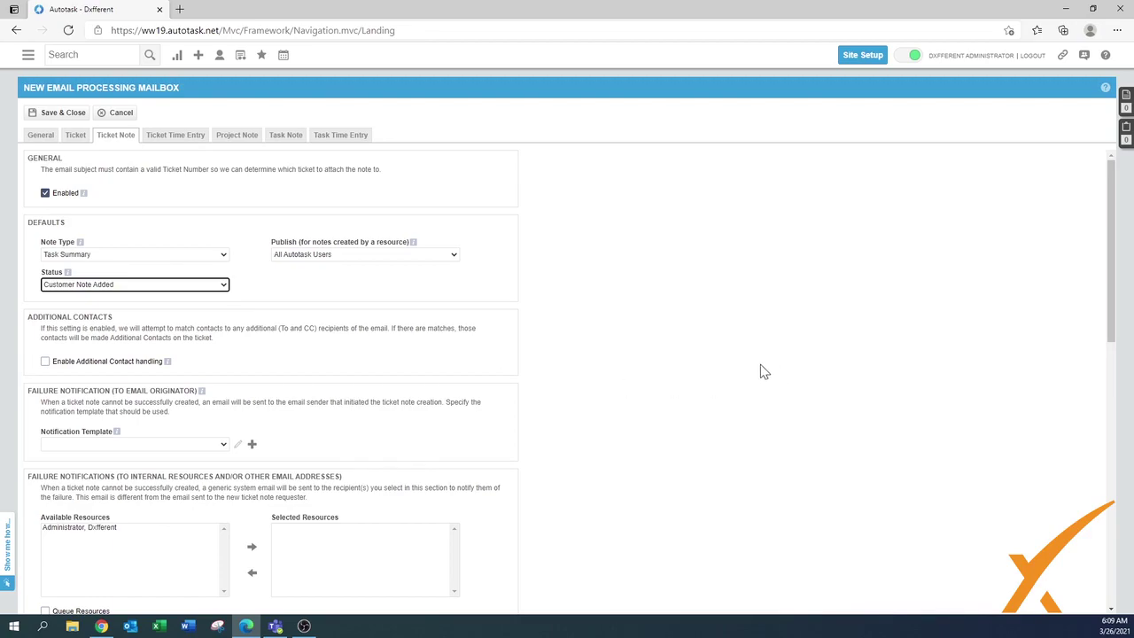
scroll(744, 362, "down", 1)
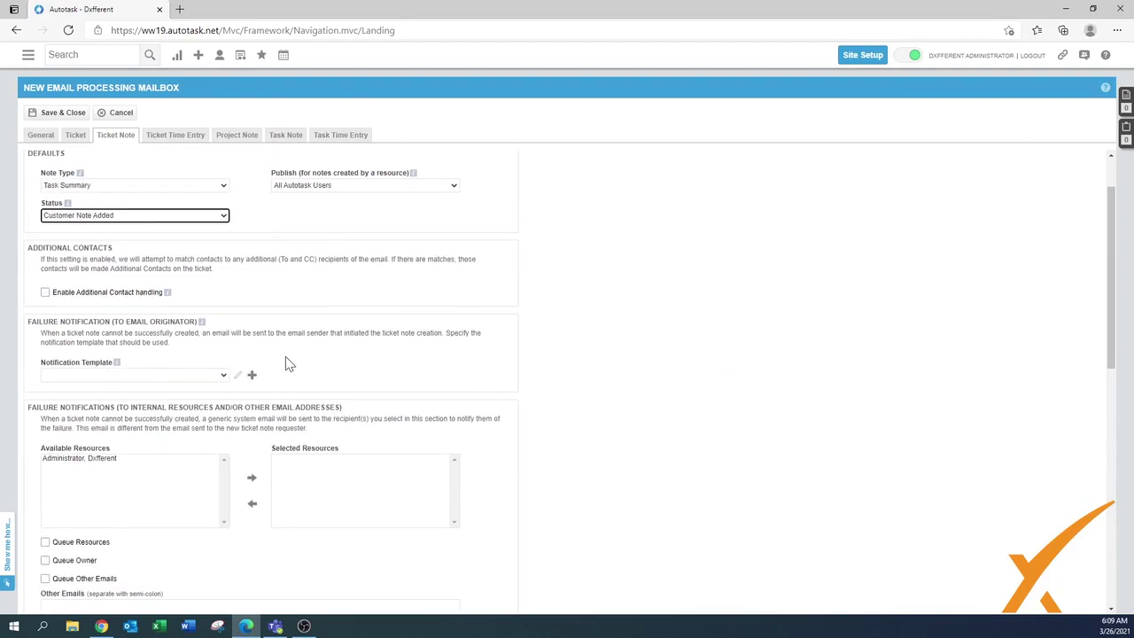
left_click(46, 292)
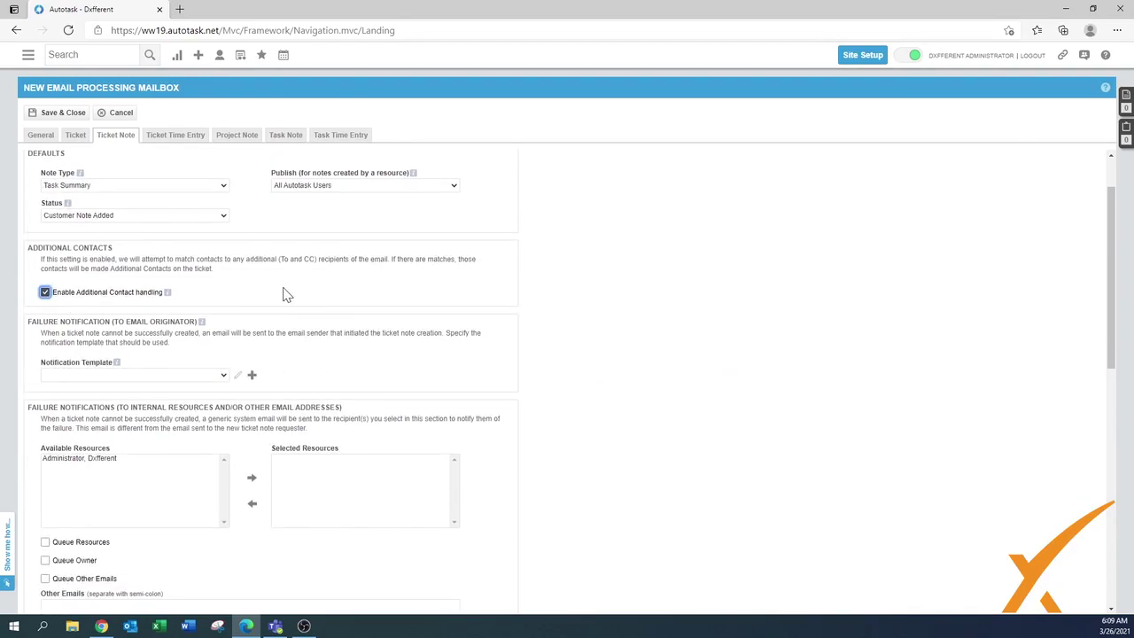
Step: Set the ticket note failure template to Incoming Email Processing - Service Desk Failure and add the administrator to the internal failure recipients
left_click(129, 376)
left_click(157, 85)
left_click(110, 459)
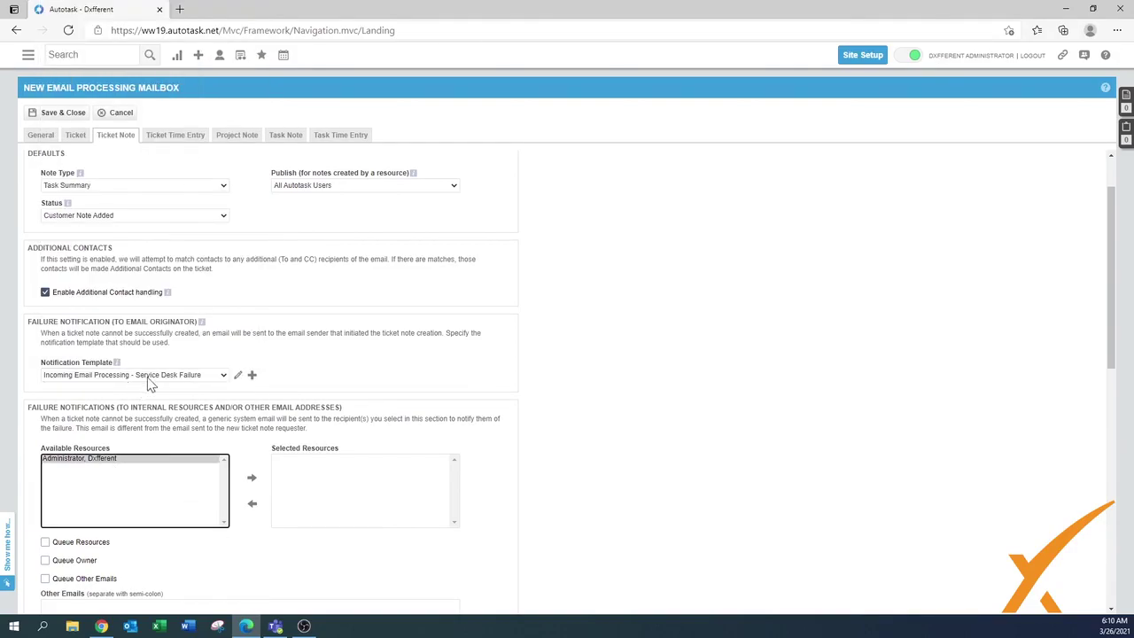
left_click(252, 477)
Step: Enable re-open prevention for ticket notes with a grace period of 2 days
scroll(576, 425, "down", 3)
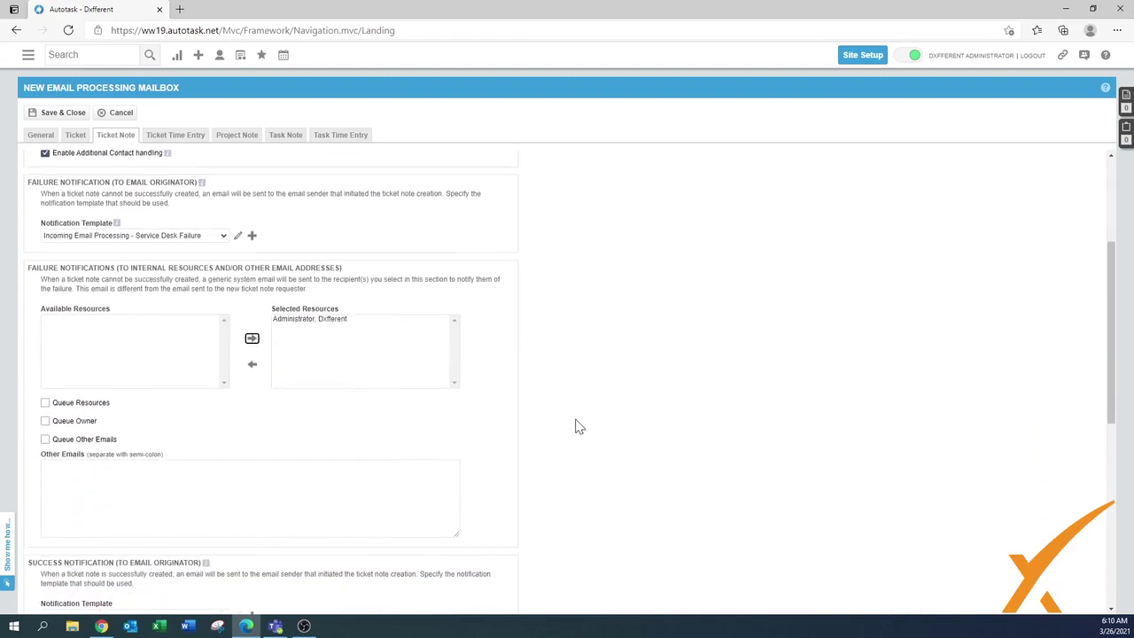
scroll(577, 425, "down", 2)
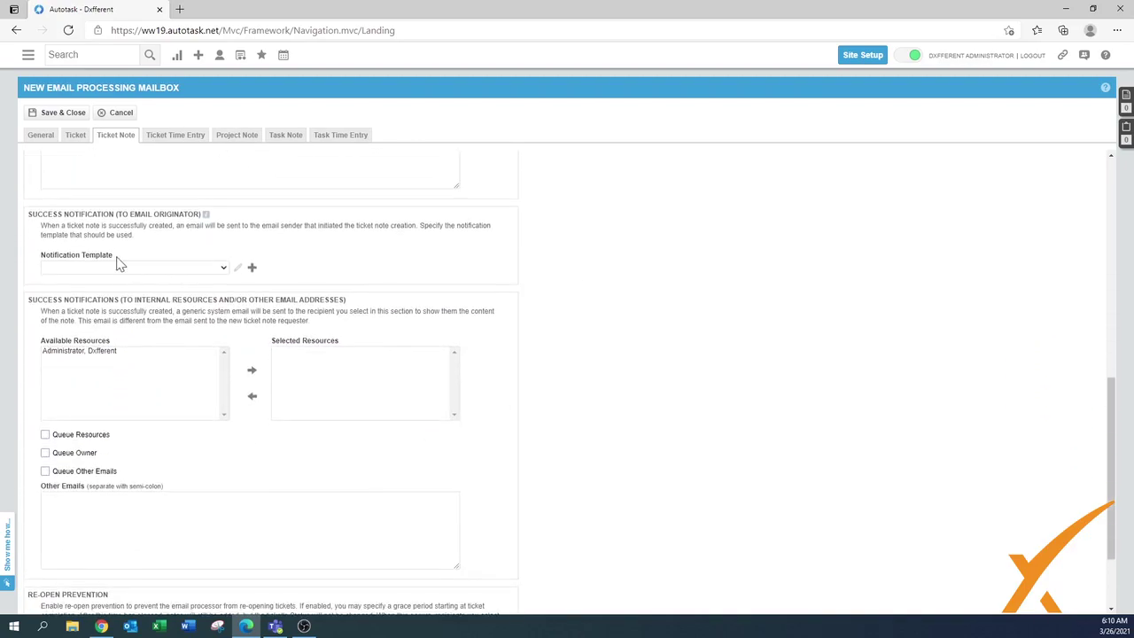
scroll(353, 437, "down", 1)
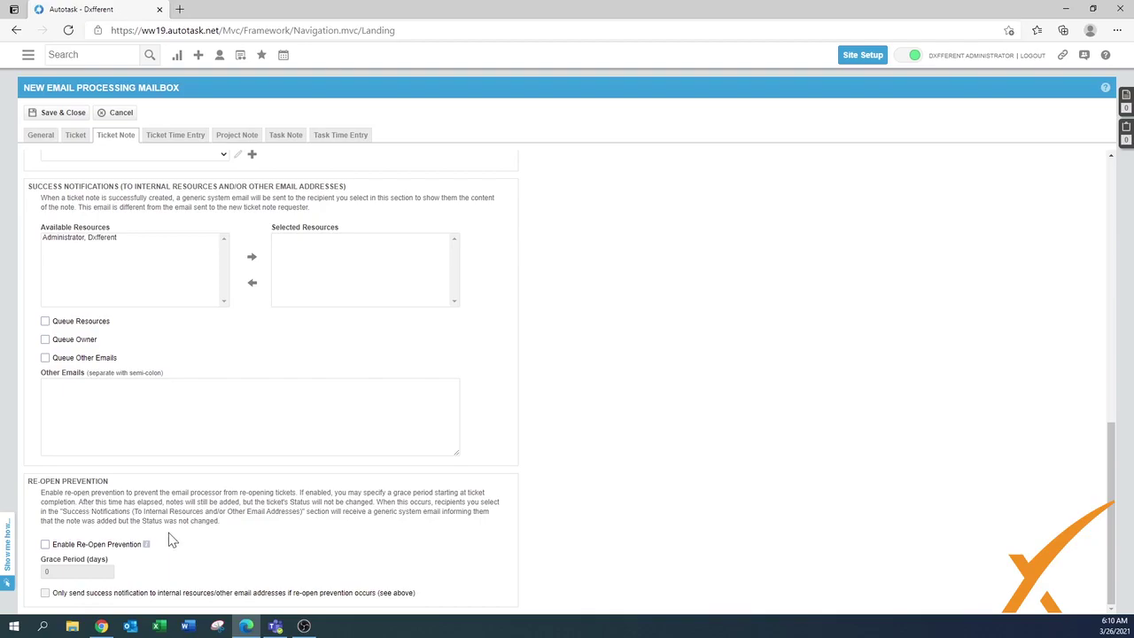
left_click(45, 545)
left_click(75, 572)
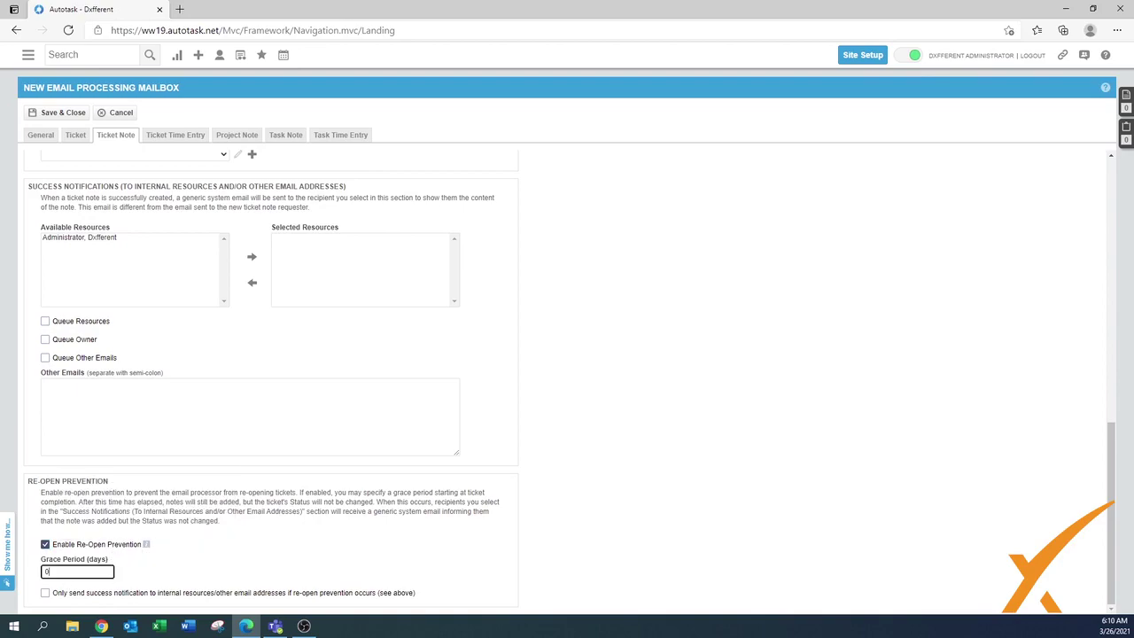
left_click_drag(75, 572, 246, 565)
type("2")
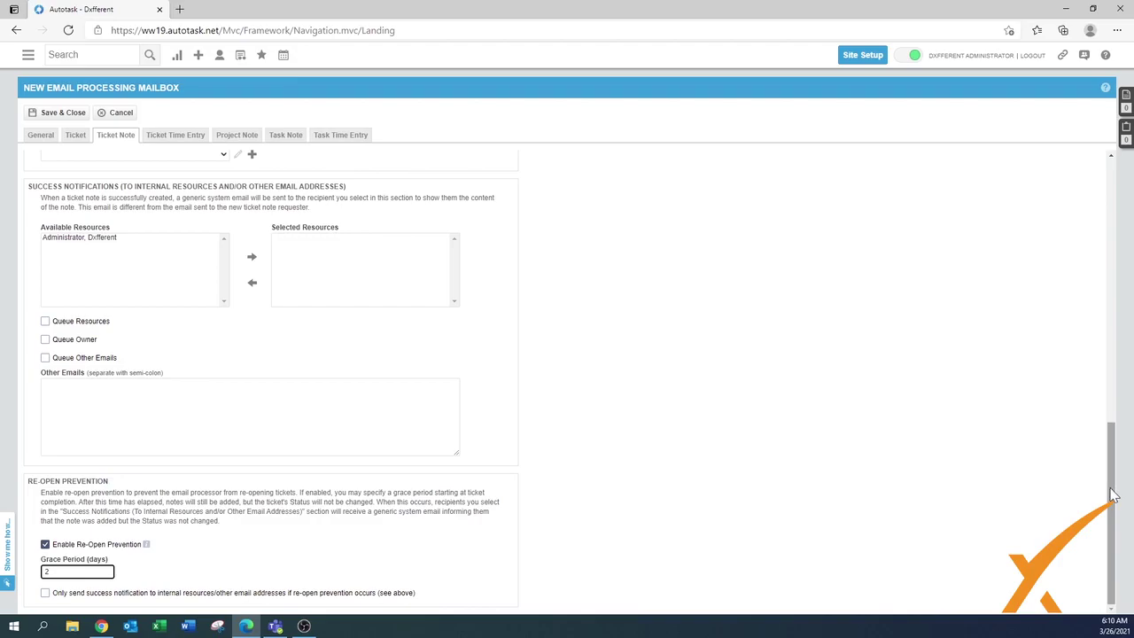
Step: Enable ticket time entry processing with default status In Progress and work type End User
left_click_drag(1113, 492, 1114, 221)
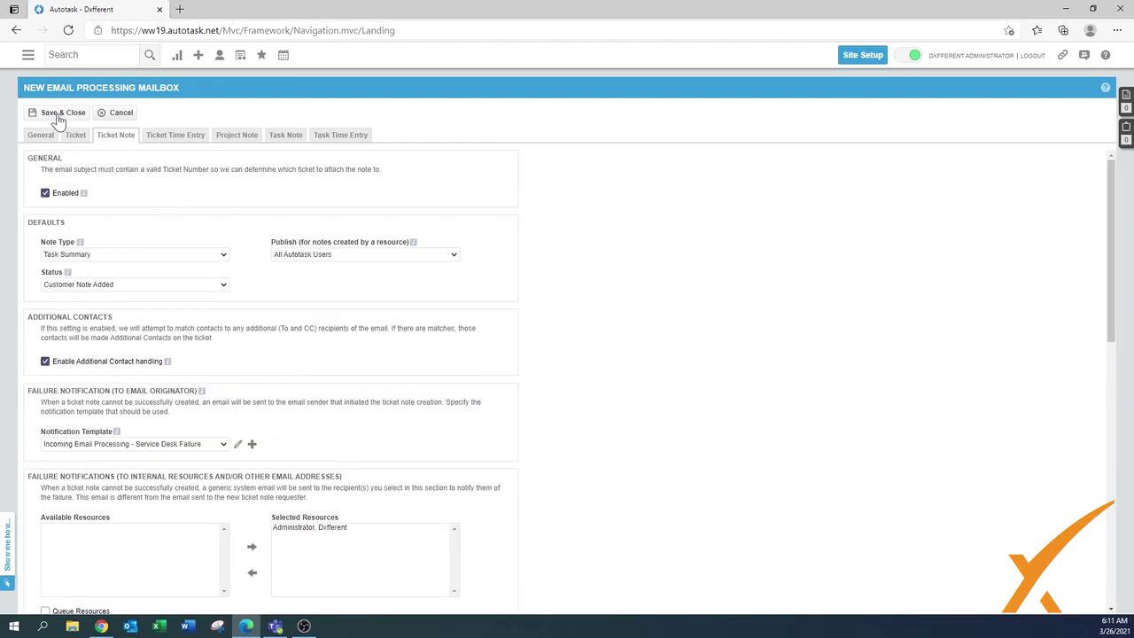
left_click(155, 142)
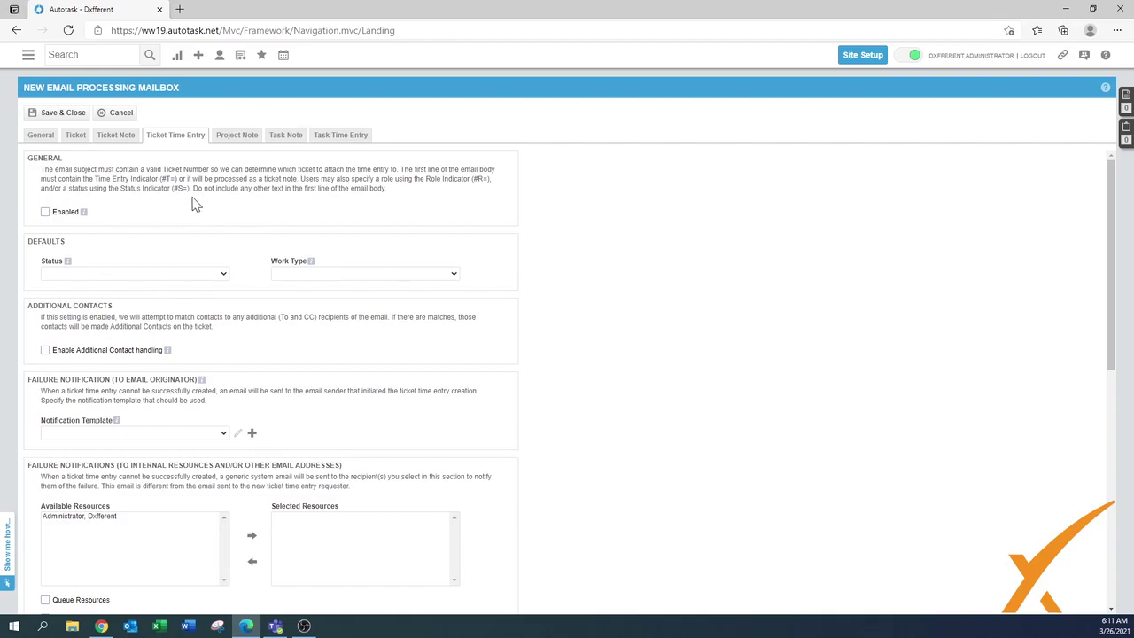
left_click(44, 212)
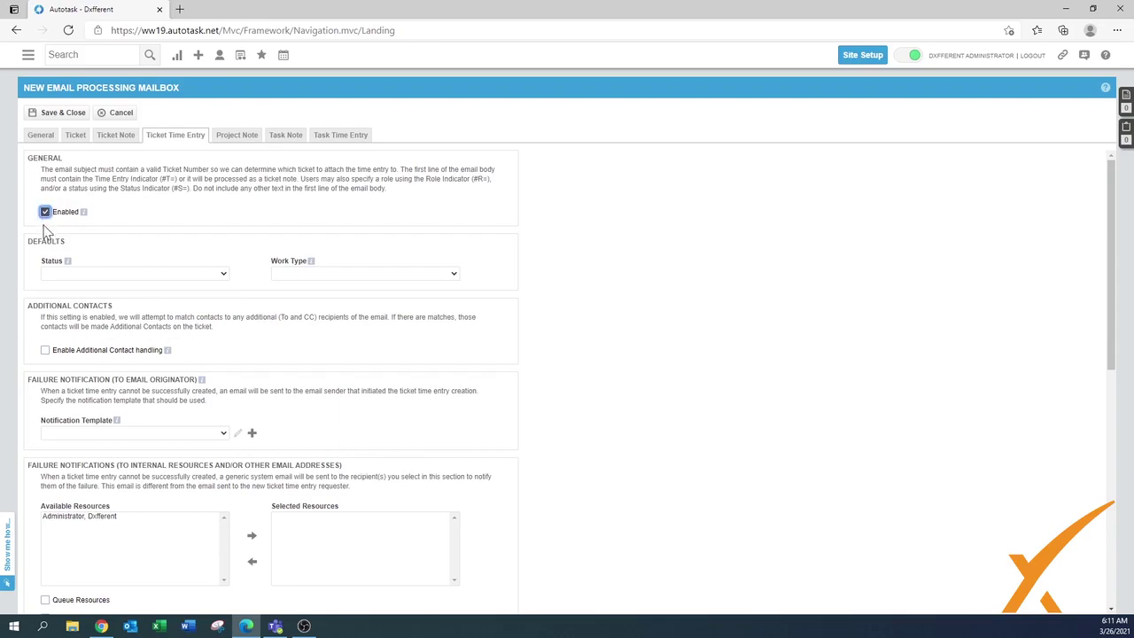
left_click(71, 275)
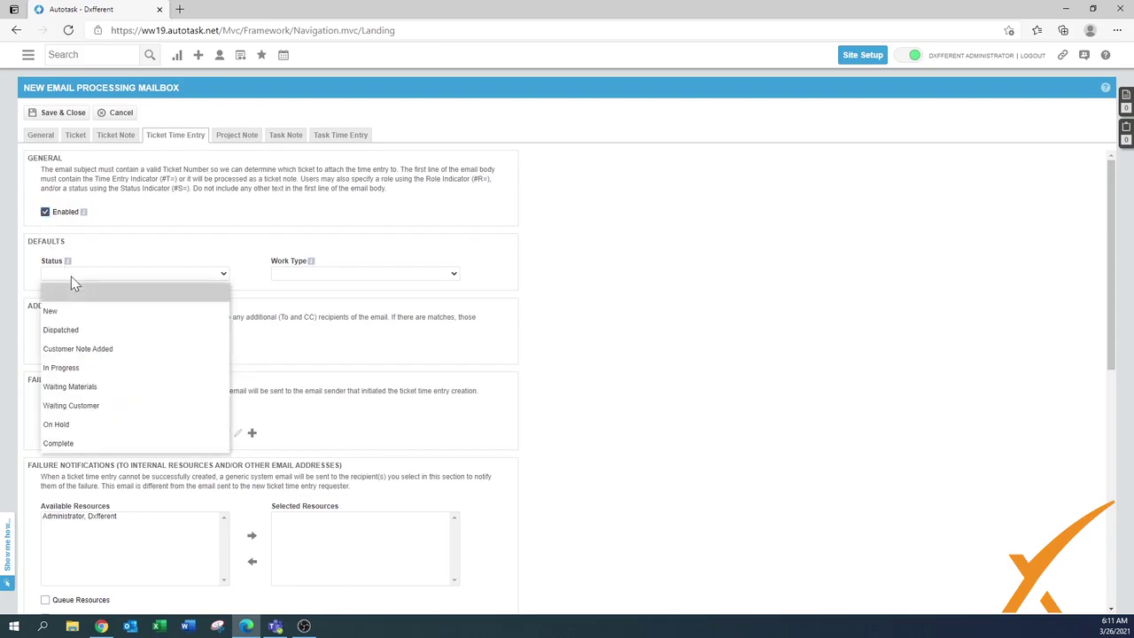
left_click(76, 367)
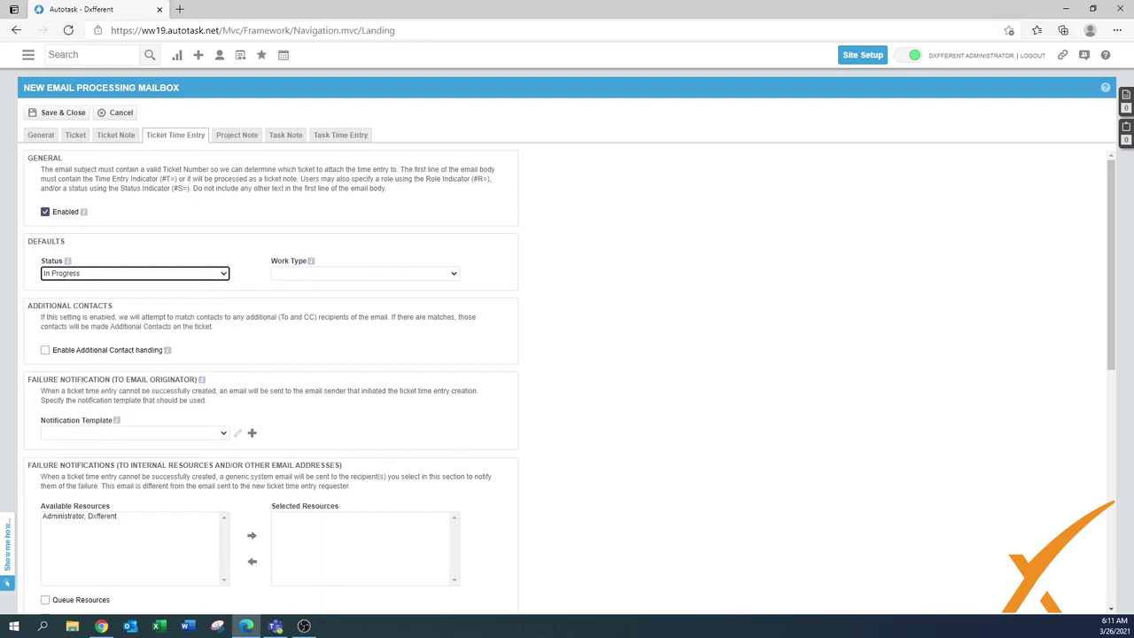
left_click(340, 275)
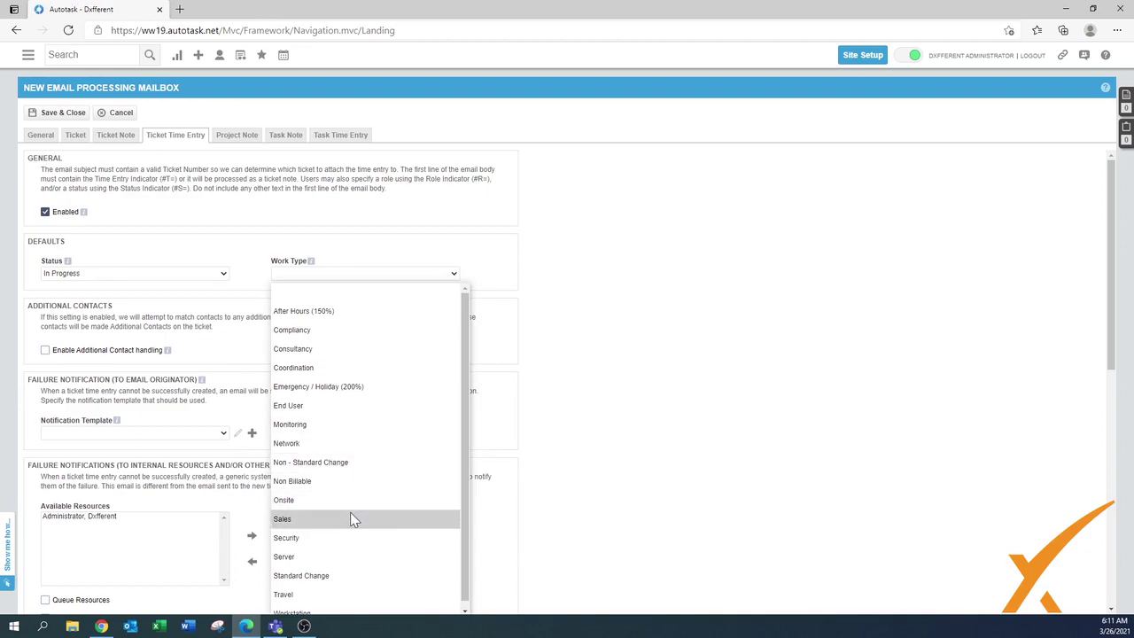
left_click(301, 407)
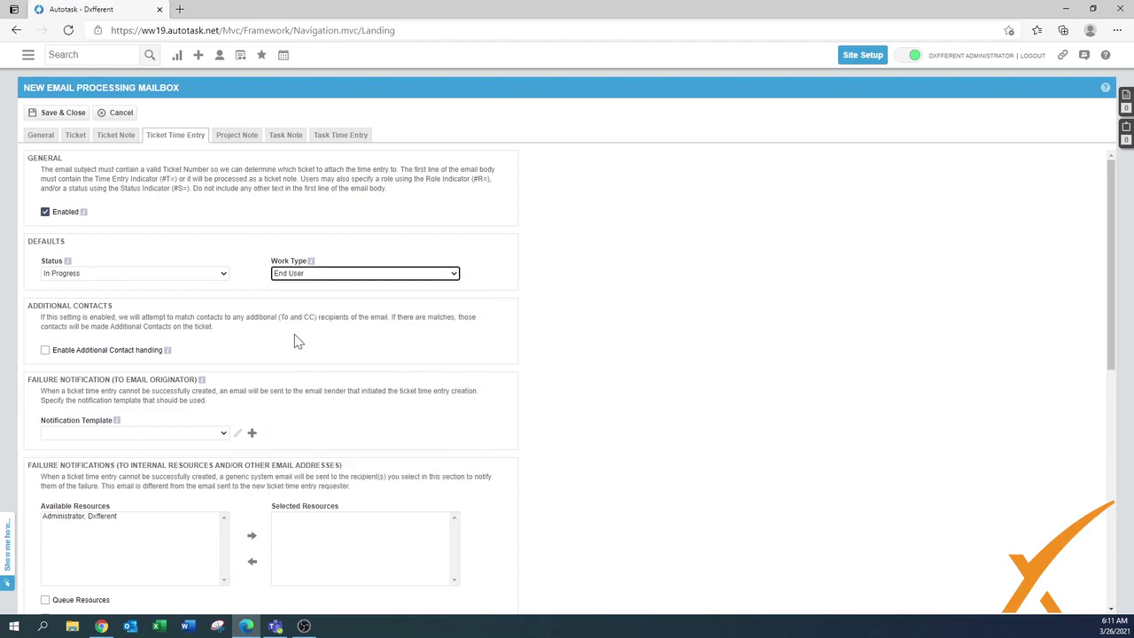
Step: Set the ticket time entry failure template to Incoming Email Processing - Service Desk Failure and add the administrator to the internal failure recipients
scroll(261, 345, "down", 1)
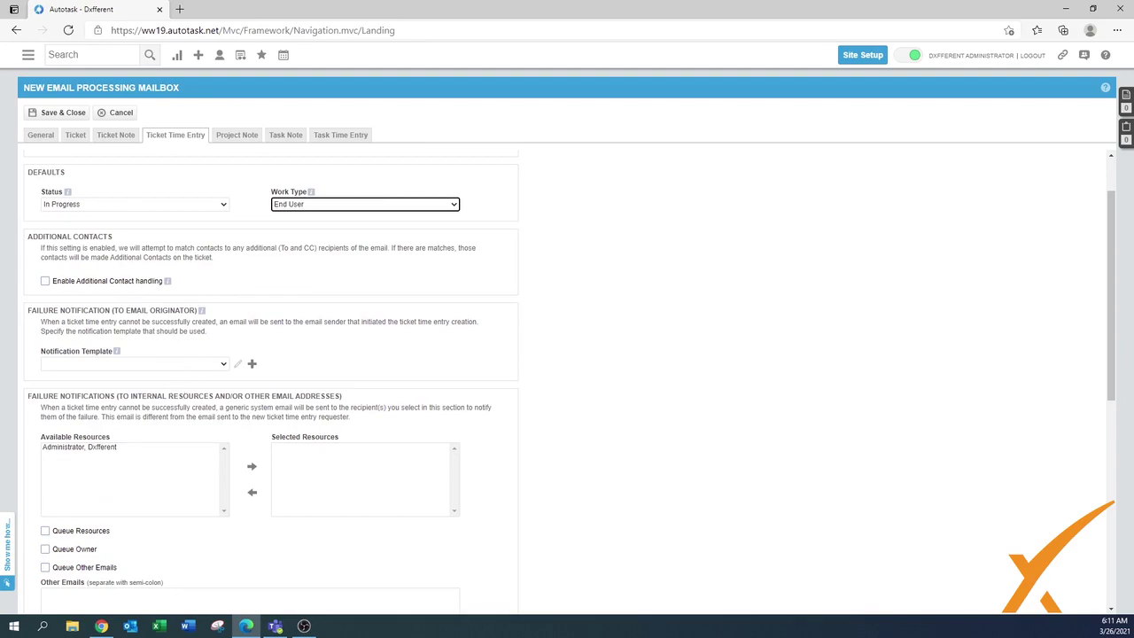
left_click(223, 364)
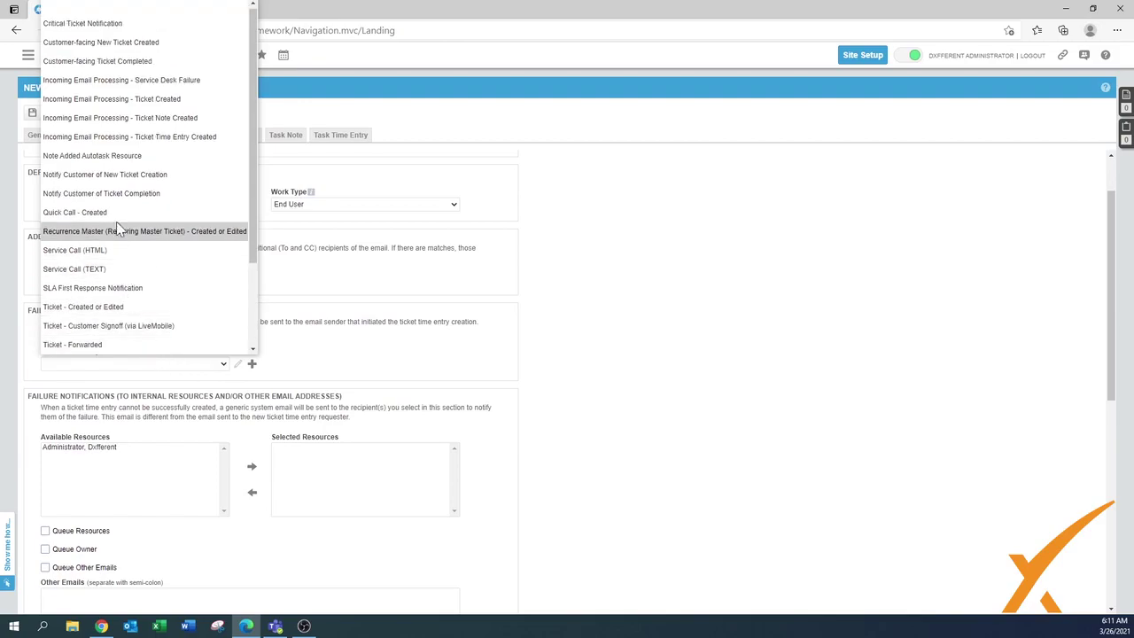
left_click(146, 81)
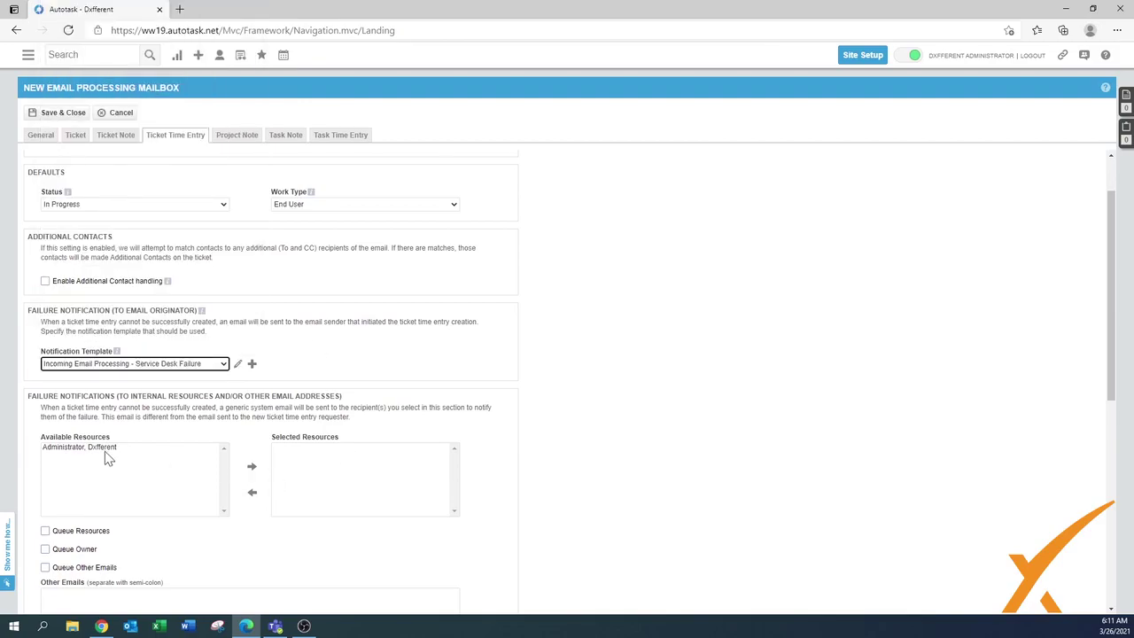
left_click(104, 452)
left_click(251, 467)
Step: Review the ticket time entry success notification options and highlight the instructions on the time entry, role and status indicators
scroll(624, 412, "down", 1)
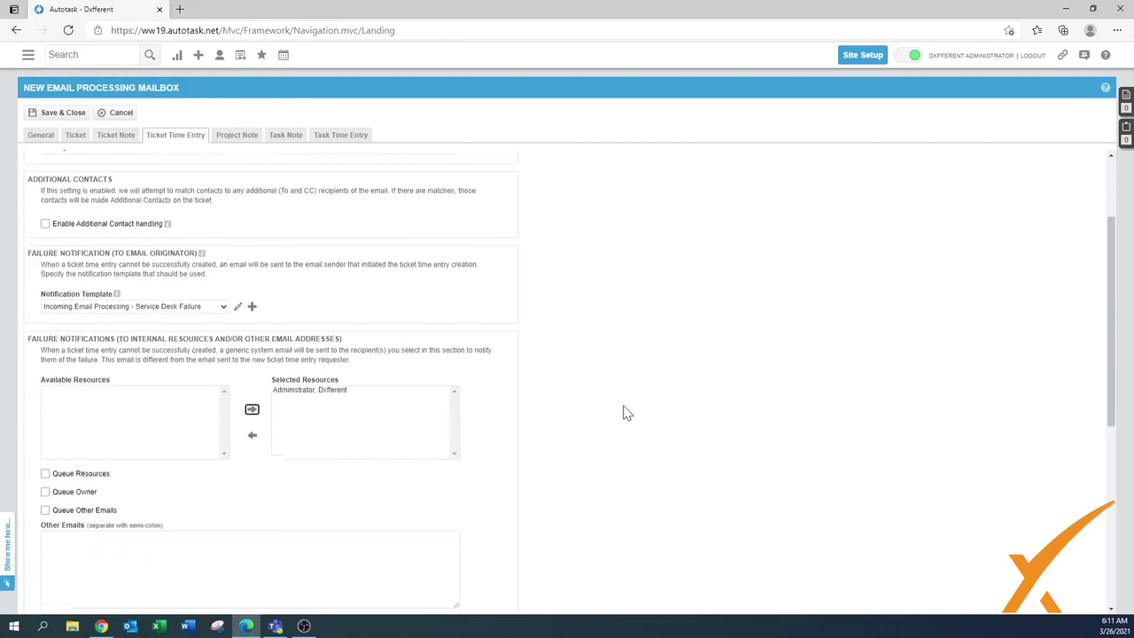
scroll(624, 413, "down", 4)
scroll(625, 413, "down", 3)
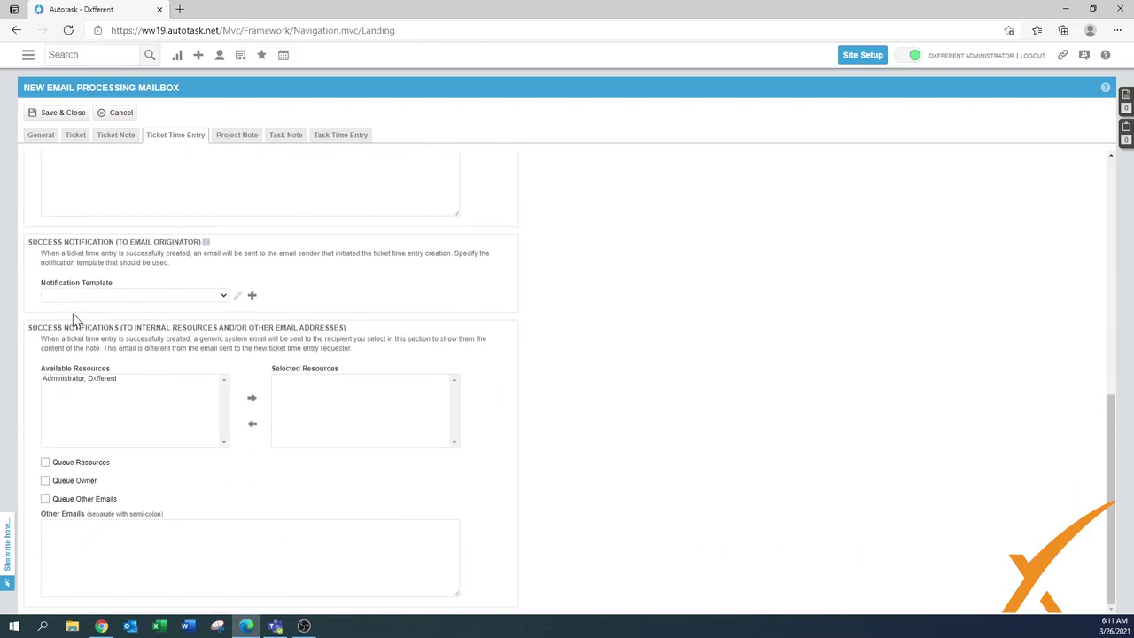
left_click_drag(1114, 469, 1111, 235)
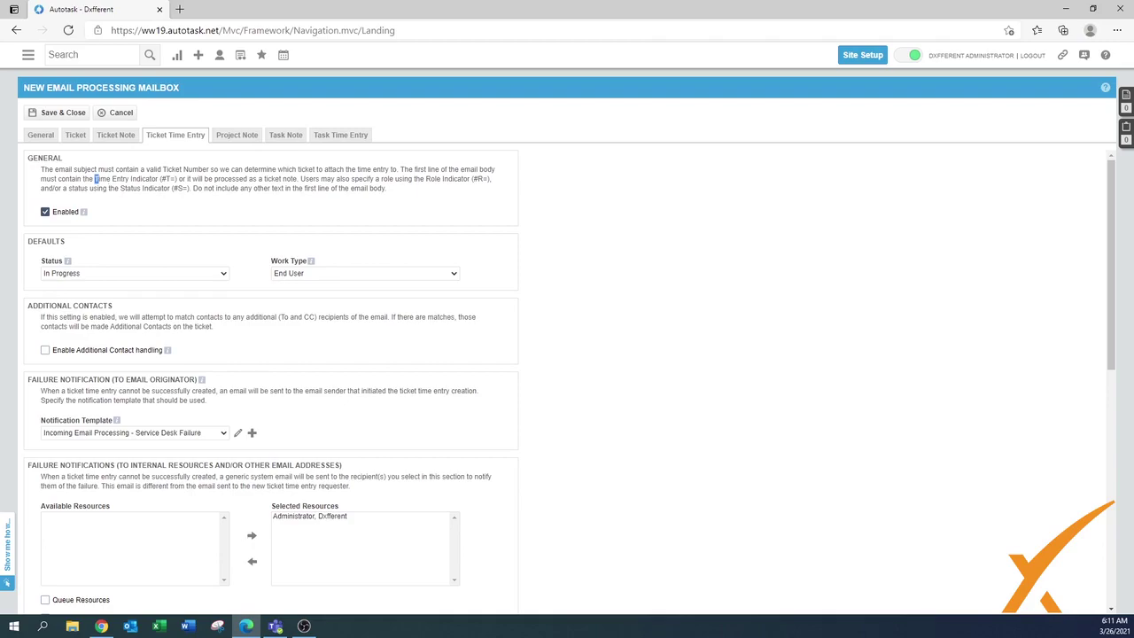
left_click_drag(94, 178, 191, 188)
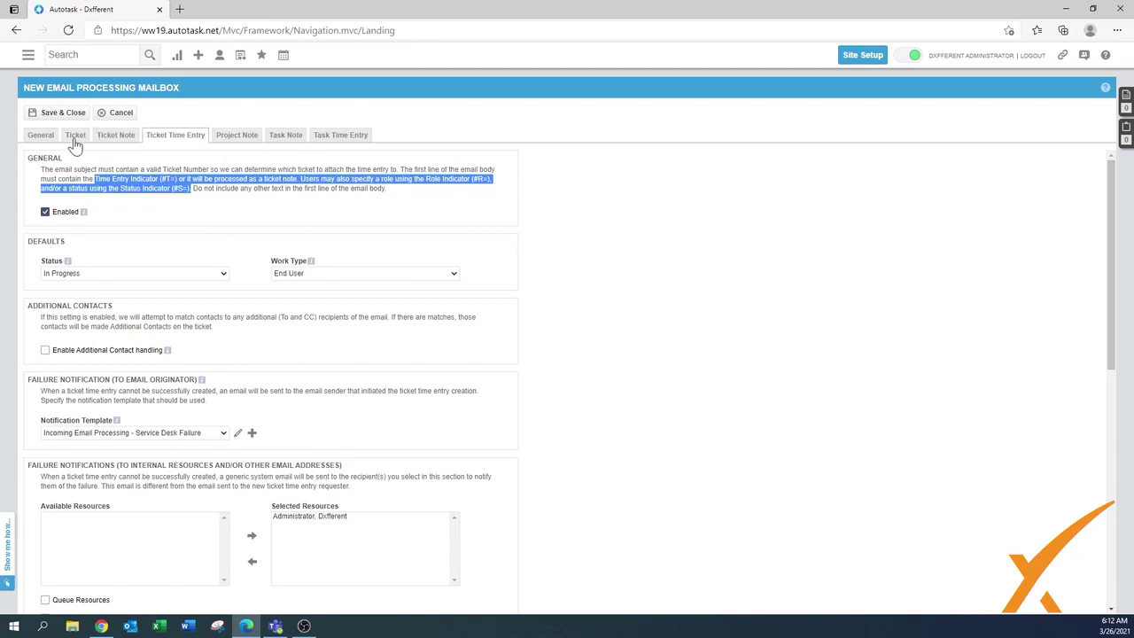
Step: Enable project note processing for the mailbox and review the project note failure and success notification options
left_click(239, 140)
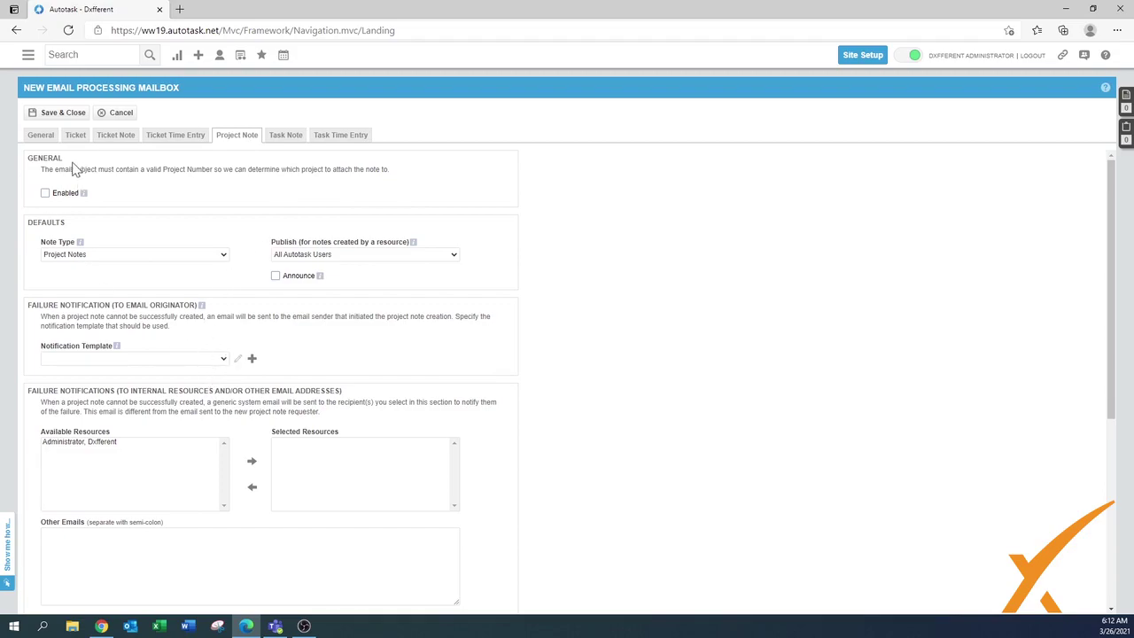
left_click(45, 193)
scroll(173, 232, "down", 3)
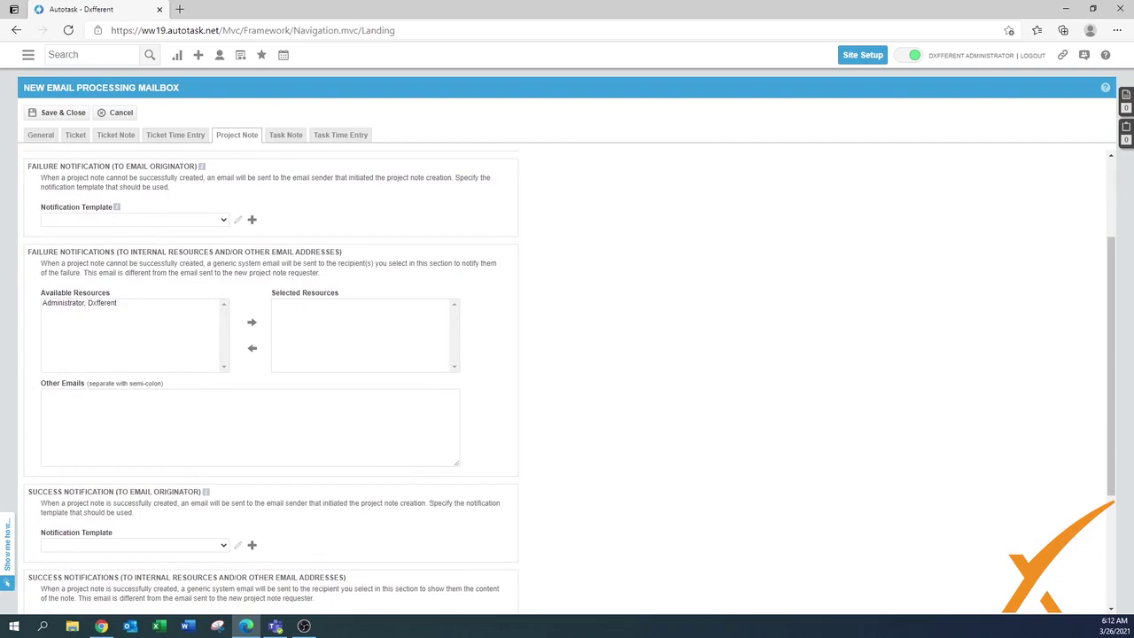
scroll(163, 244, "down", 1)
scroll(163, 245, "down", 2)
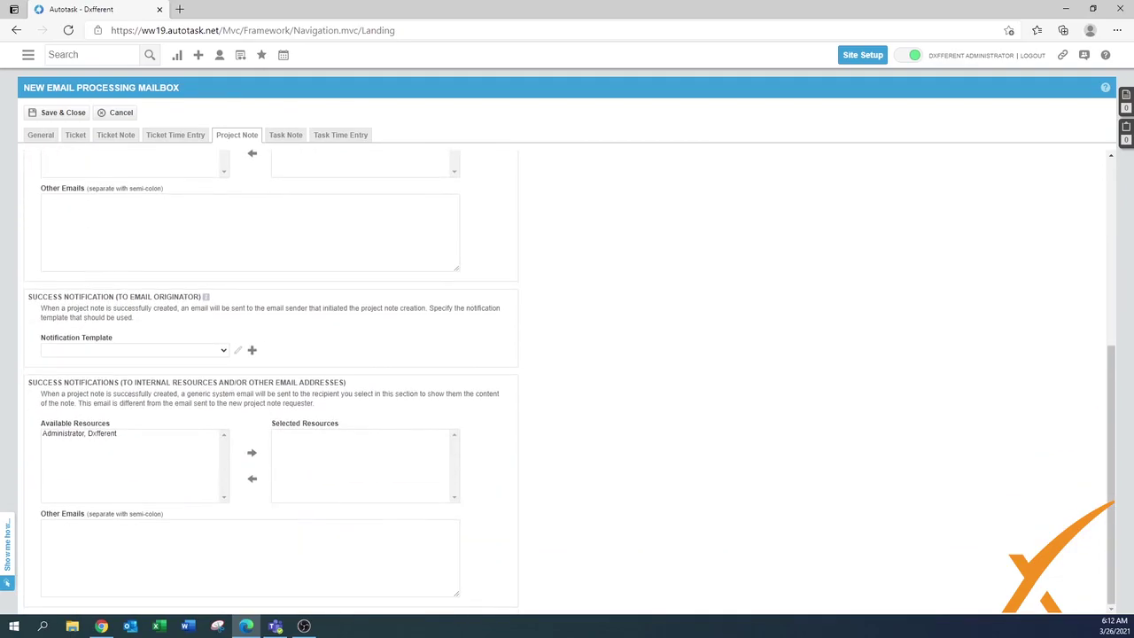
Step: Review the defaults and the failure and success notification options for task notes and task time entries
left_click(288, 136)
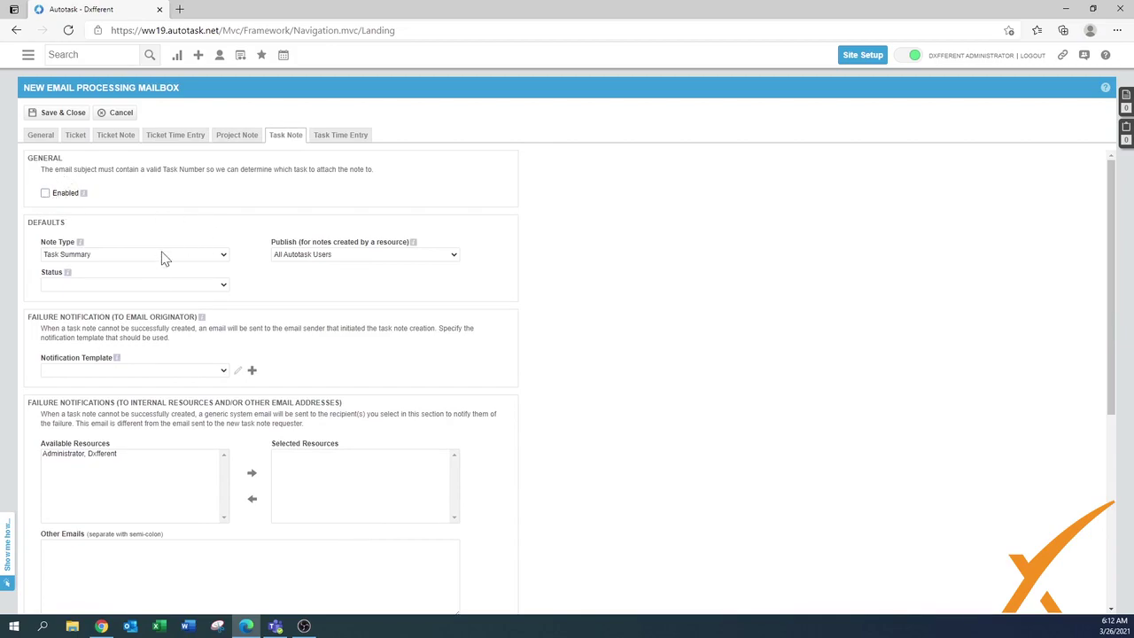
scroll(136, 388, "down", 4)
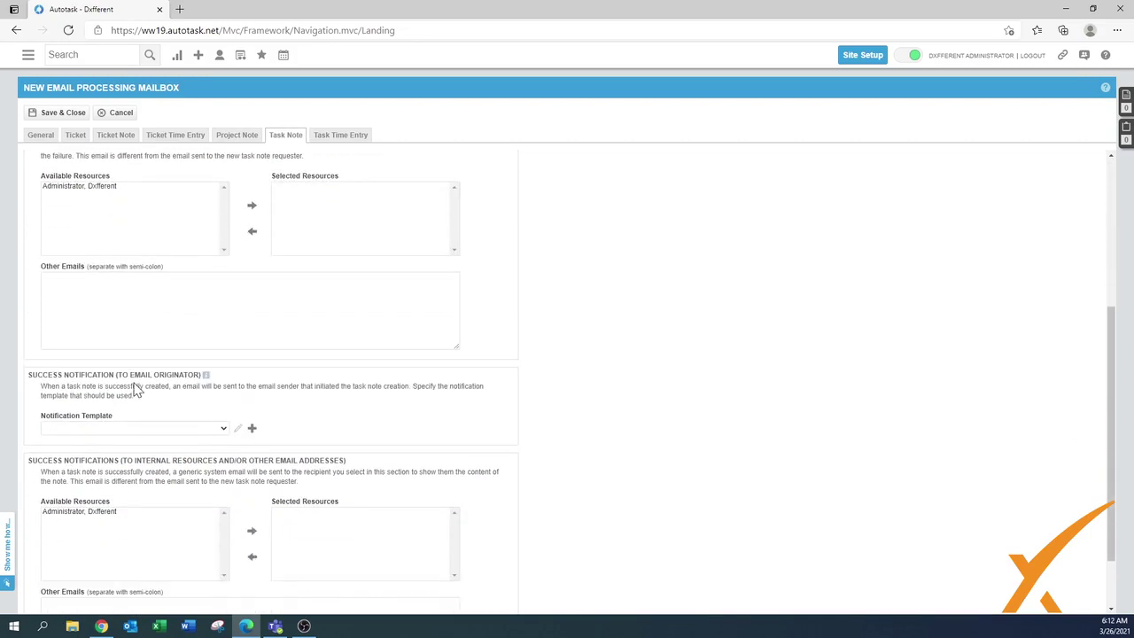
scroll(136, 388, "down", 1)
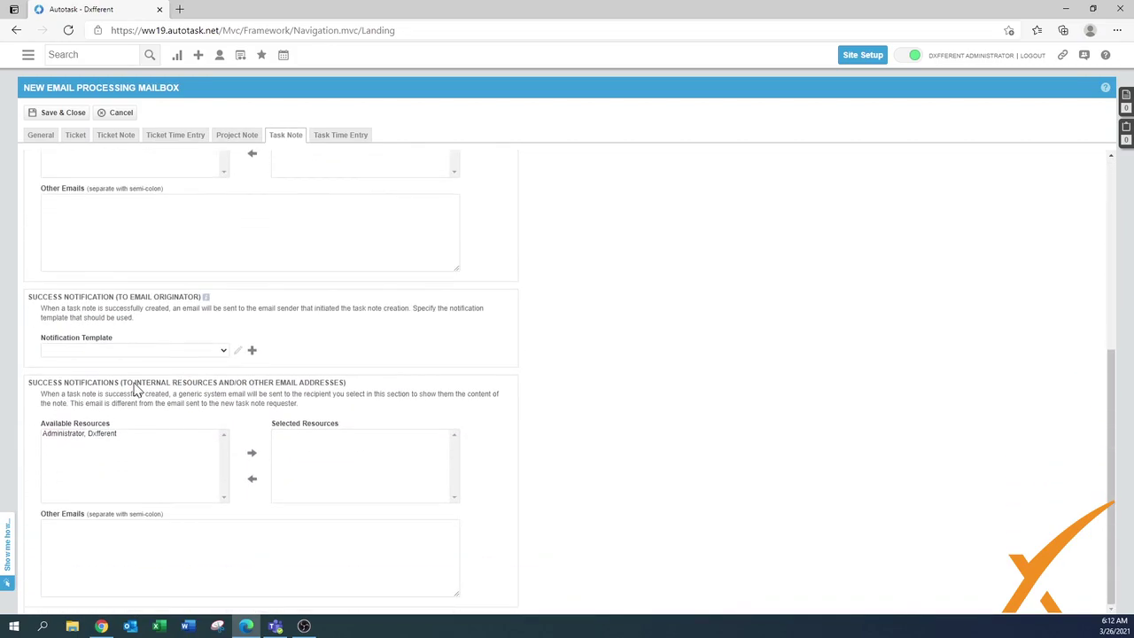
left_click(337, 140)
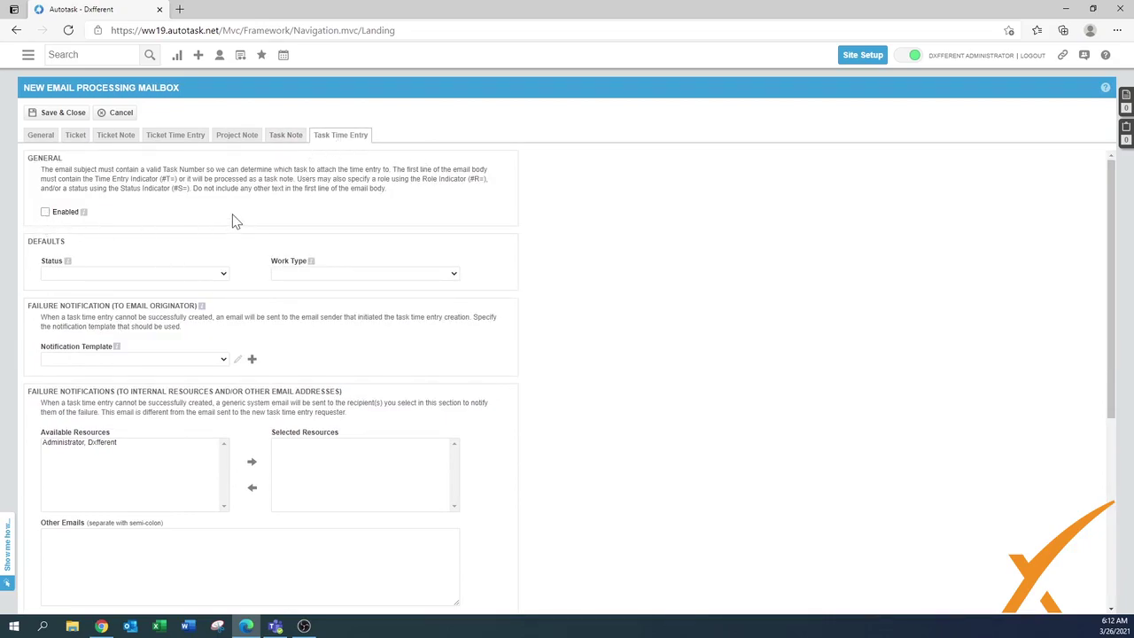
scroll(233, 221, "down", 1)
scroll(233, 221, "down", 4)
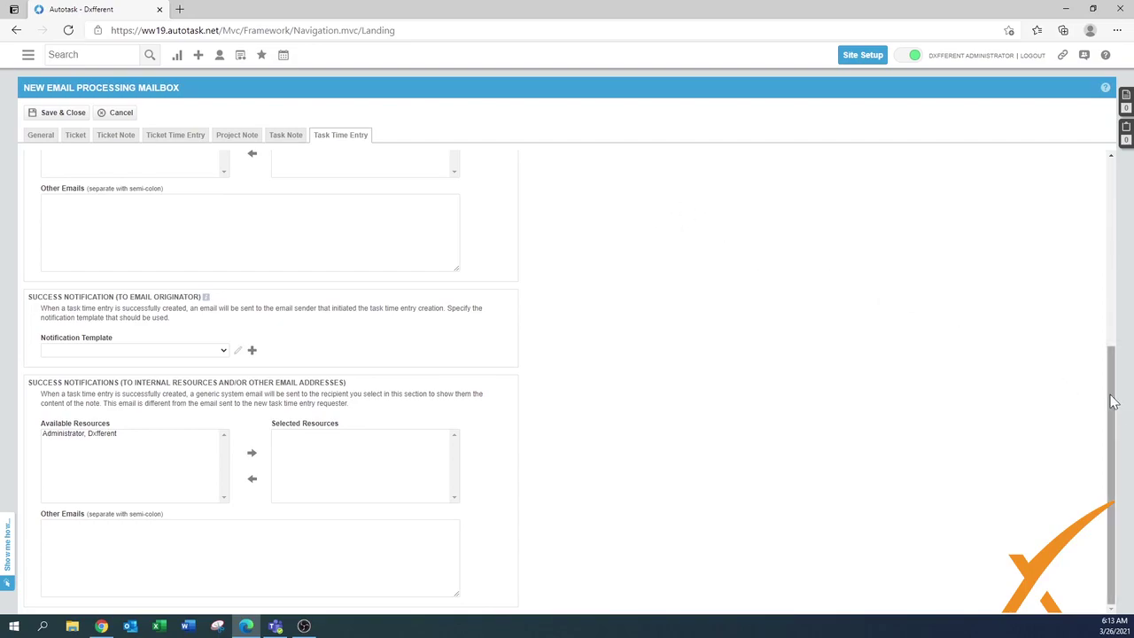
scroll(1113, 407, "up", 4)
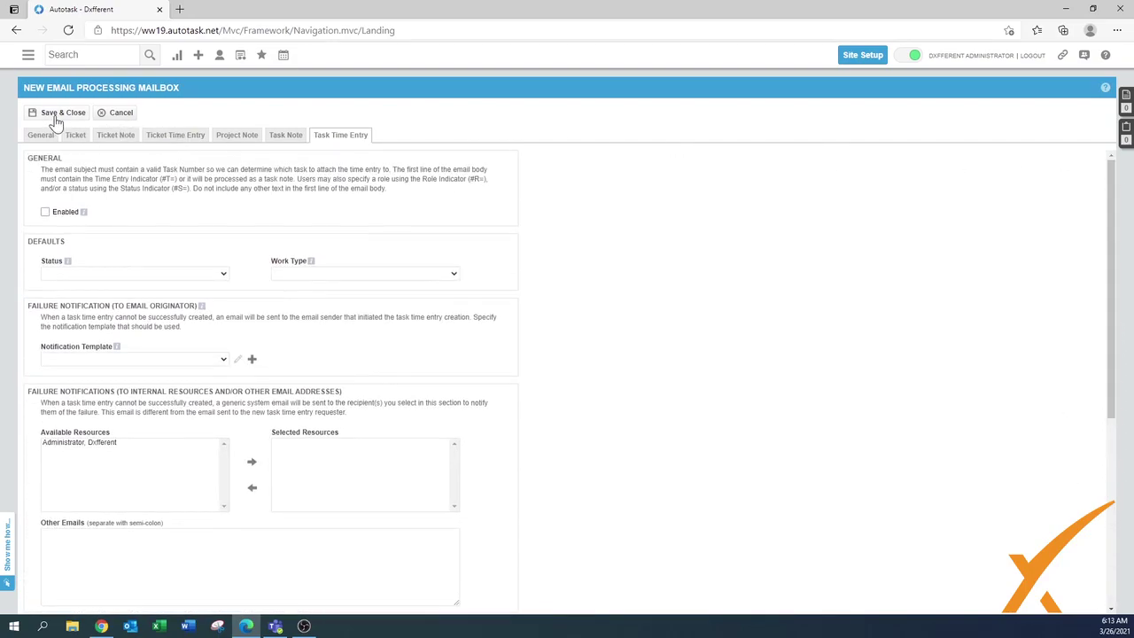